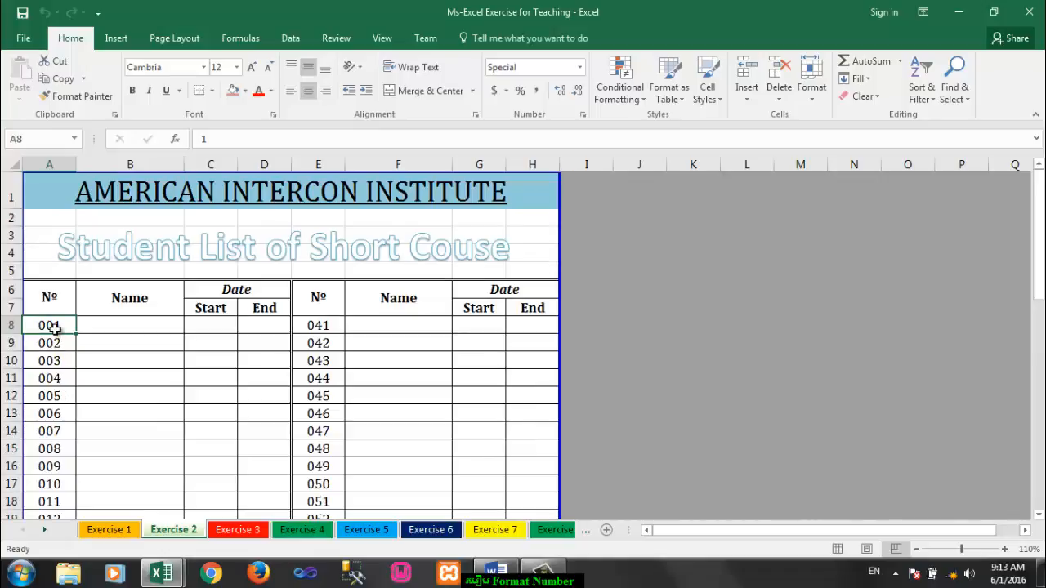
Step: Examine the values behind the three-digit numbers 002 to 004 in the Nº column of the sample sheet
click(61, 343)
click(62, 361)
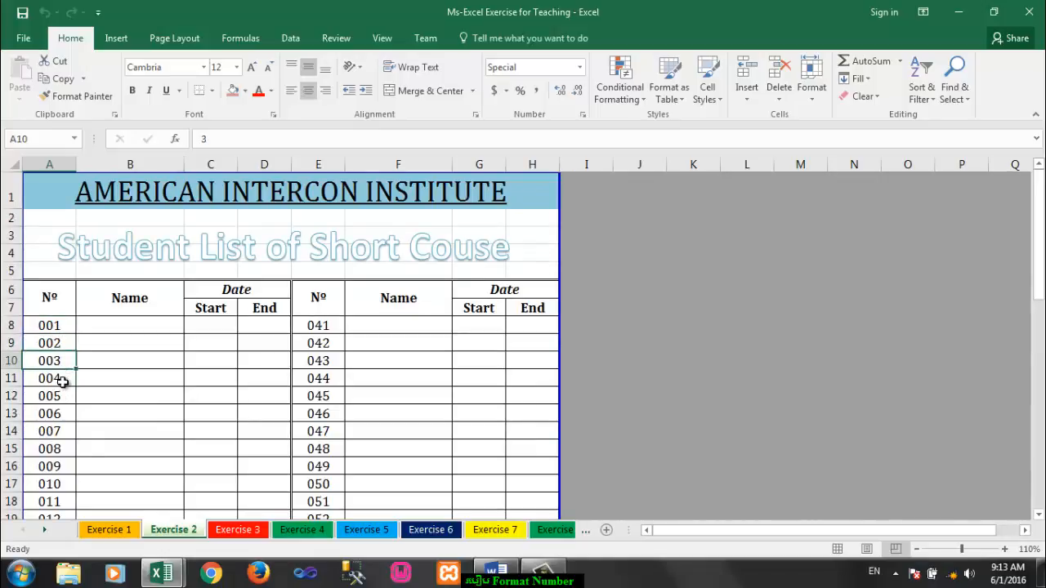
click(63, 380)
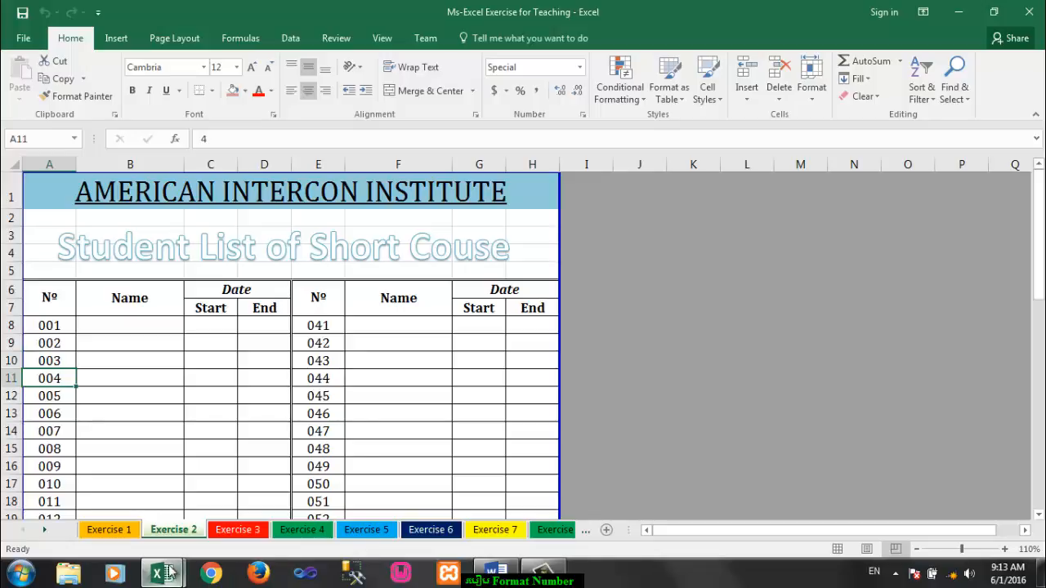
Step: Switch to the Book2 workbook and add a new blank sheet after Exercise 1
mouse_move(171, 568)
click(245, 508)
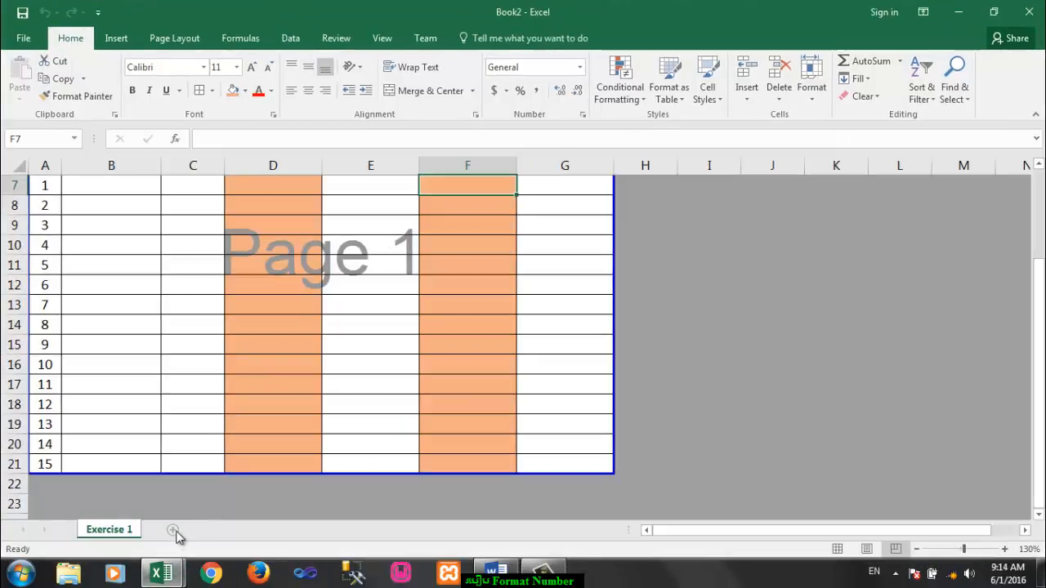
click(173, 532)
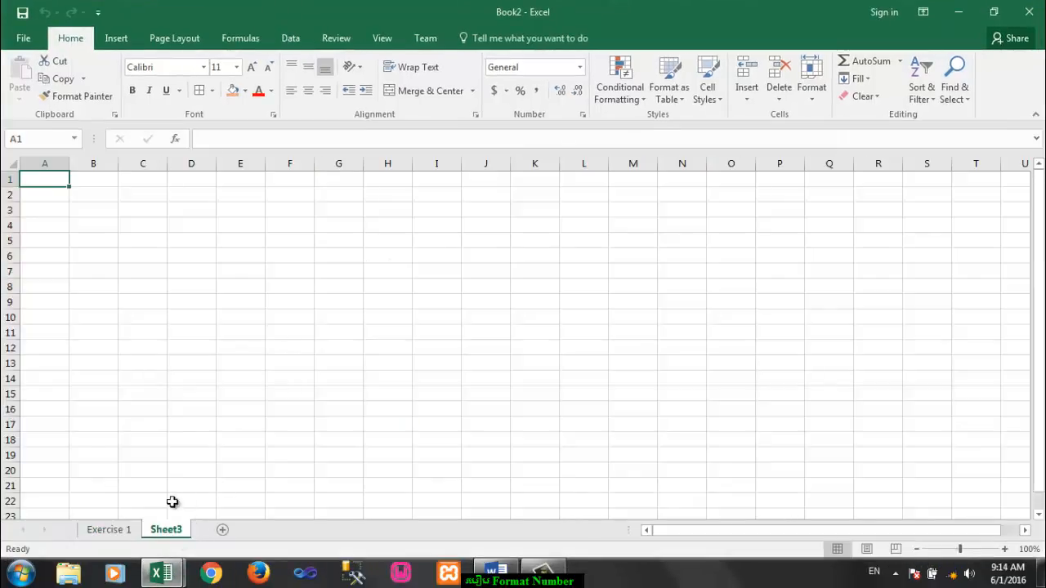
Step: Rename the new sheet as Exercise 2
right_click(169, 540)
click(196, 389)
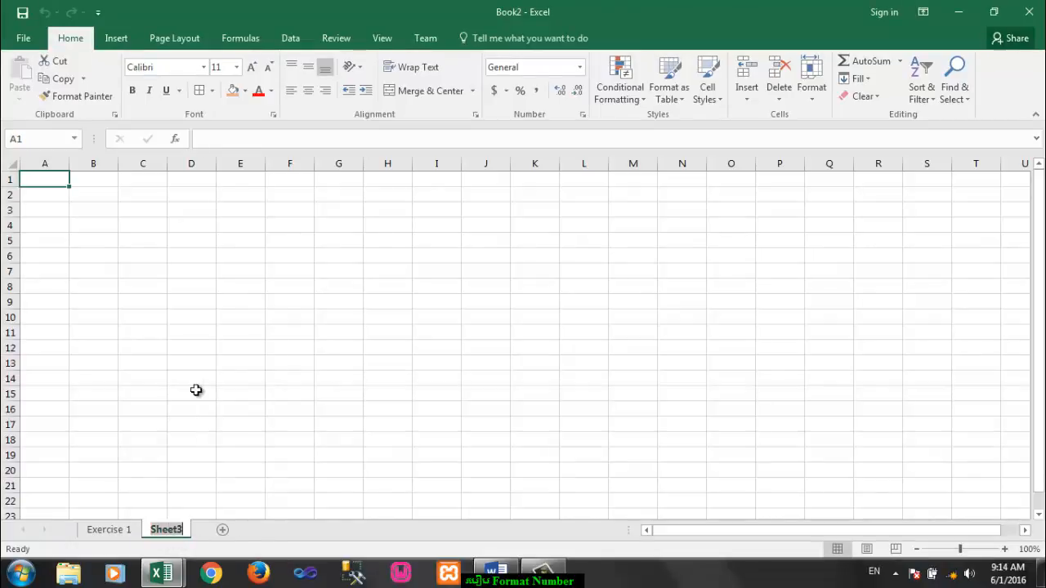
text(Ex)
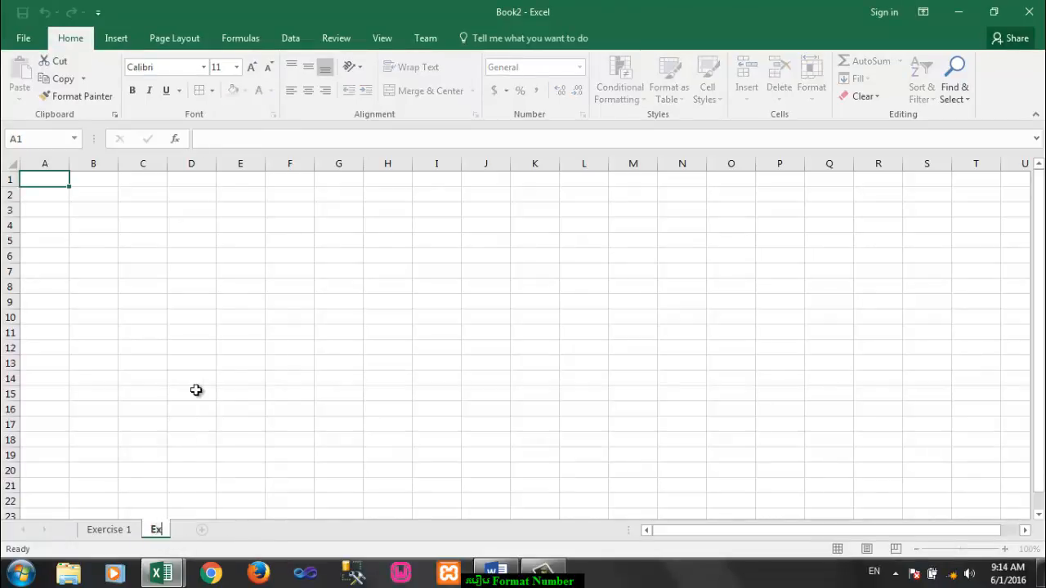
text(ercise)
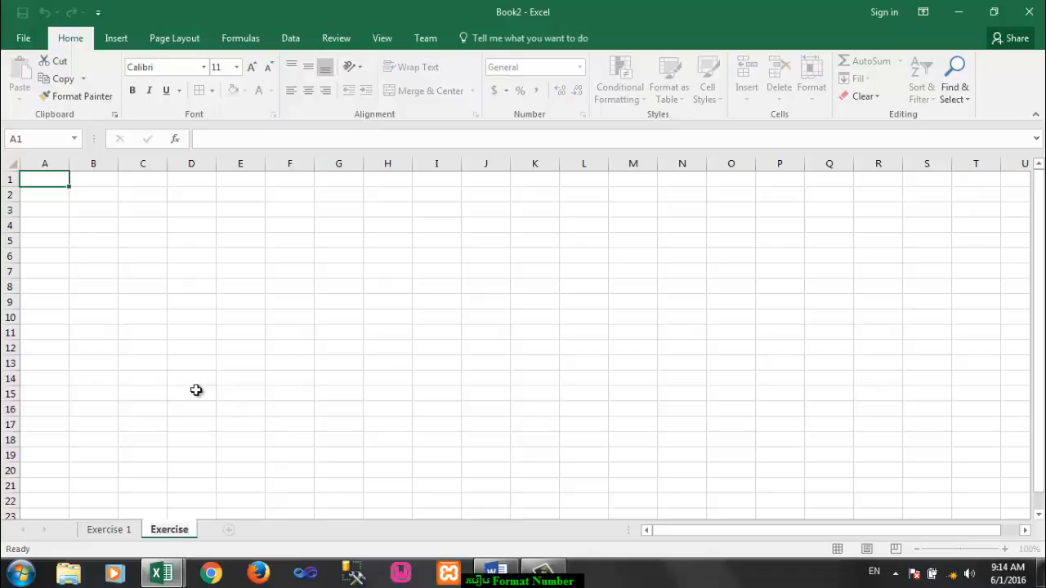
text( 2)
key(Return)
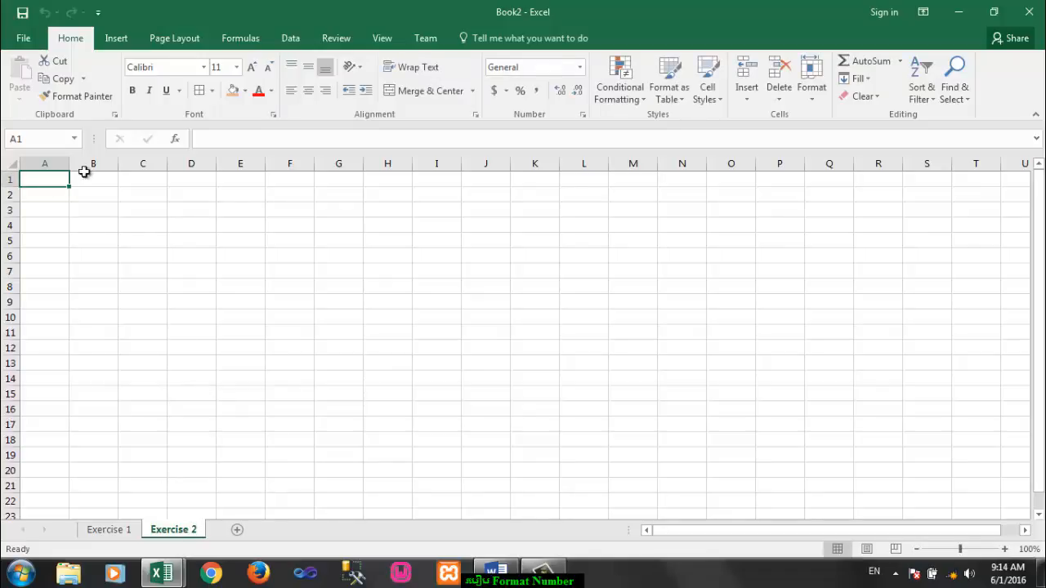
Step: Merge and center cells A1 to H1 and enter the title "How To Learn 168"
drag(84, 172, 381, 179)
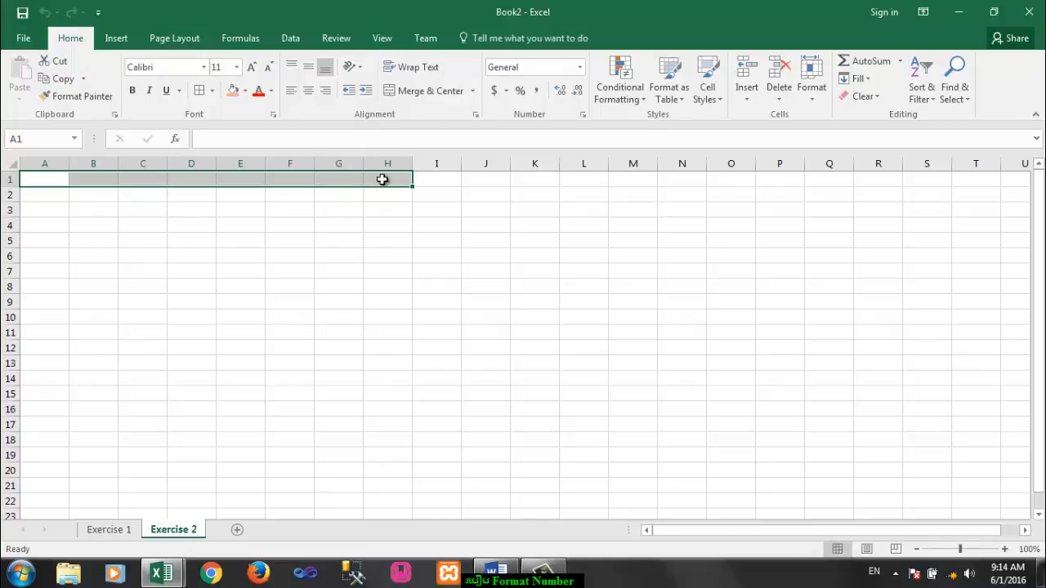
click(432, 91)
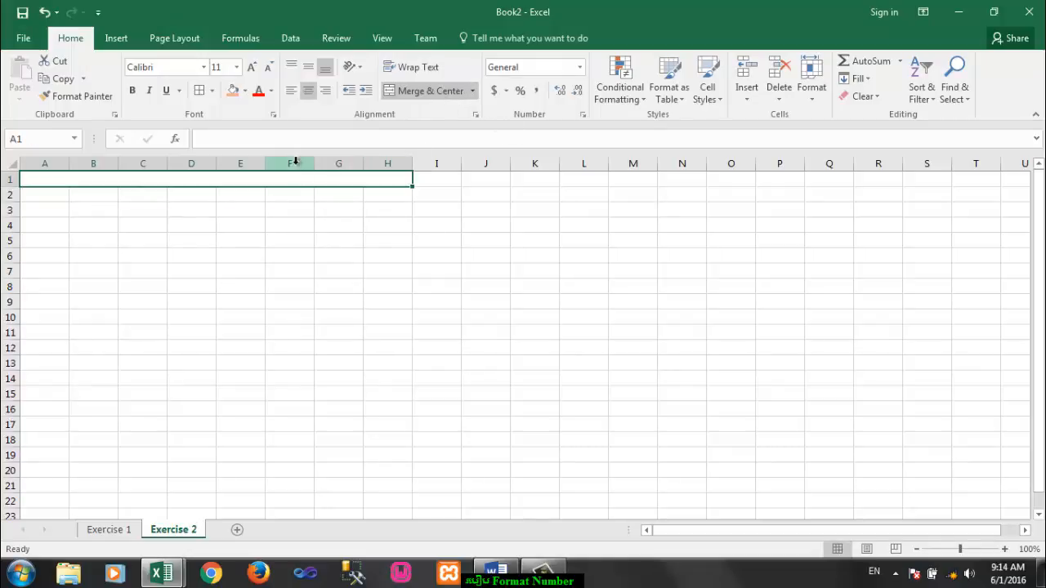
text(How To)
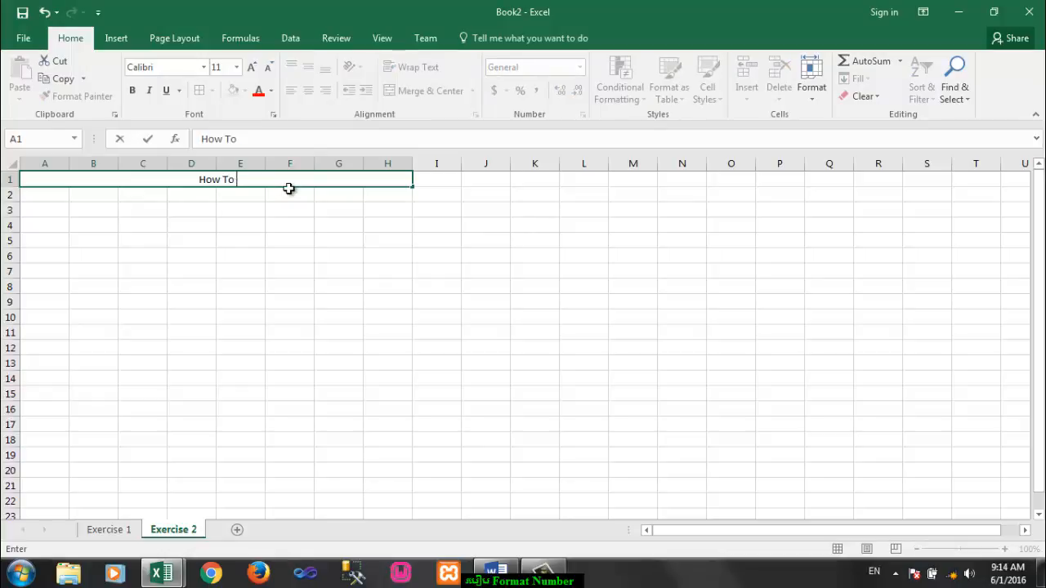
text( Learn 168)
key(Return)
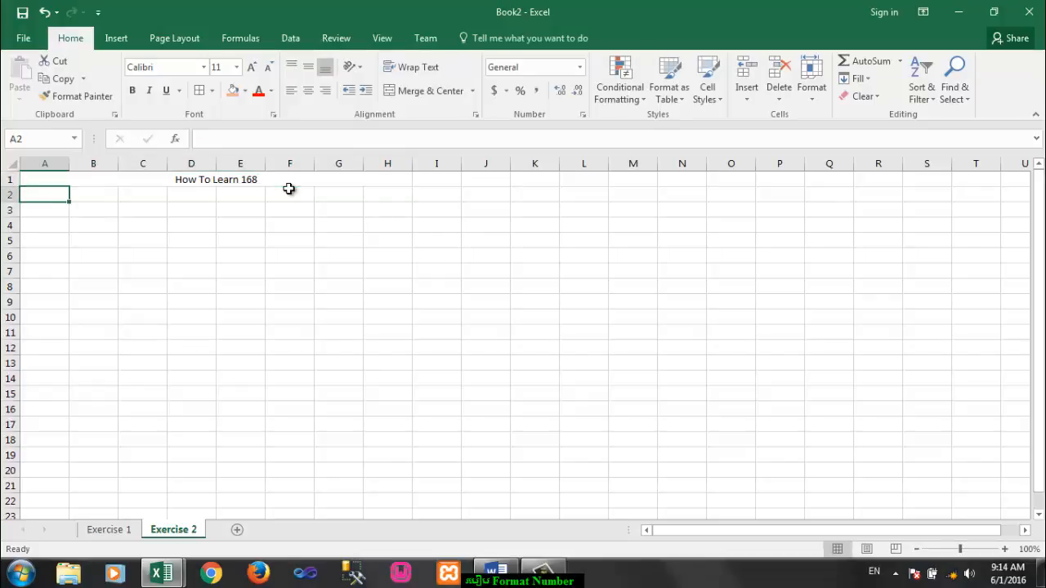
Step: Format the row 1 title at font size 24, underlined and bold
click(289, 192)
click(286, 177)
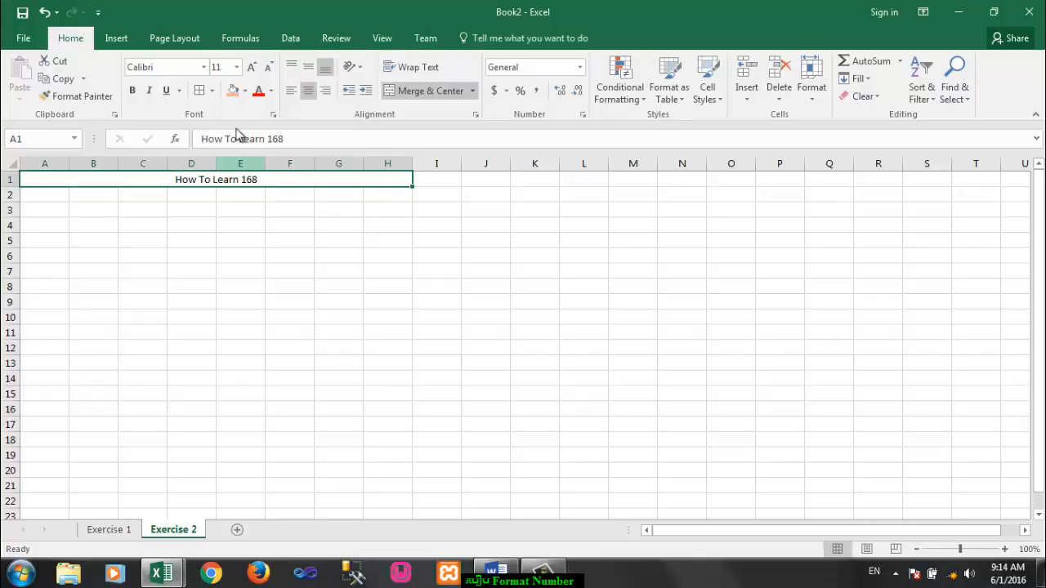
click(250, 67)
click(250, 67)
click(250, 67)
click(250, 67)
click(250, 67)
click(250, 67)
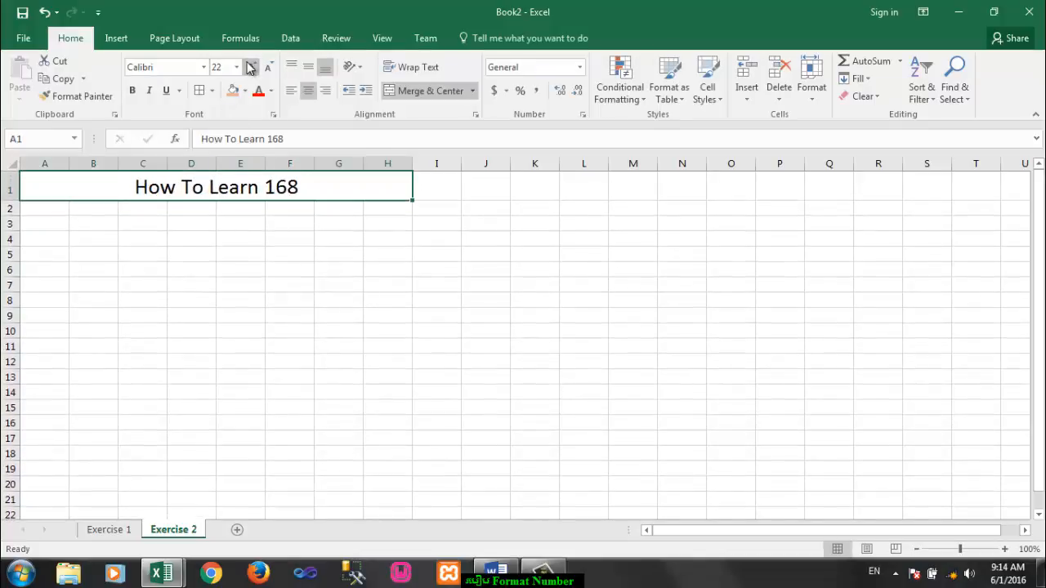
click(250, 68)
click(165, 90)
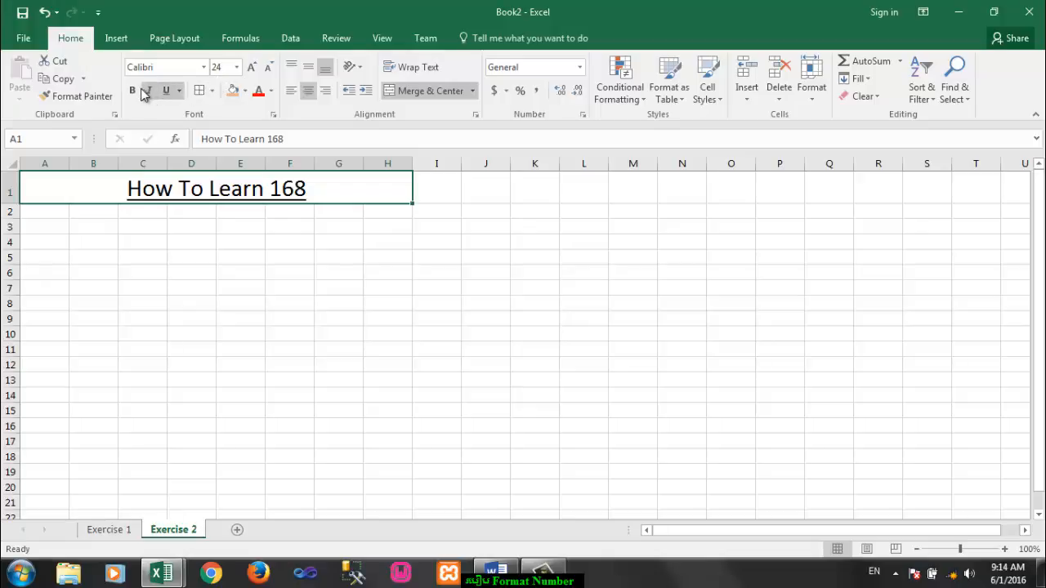
click(135, 90)
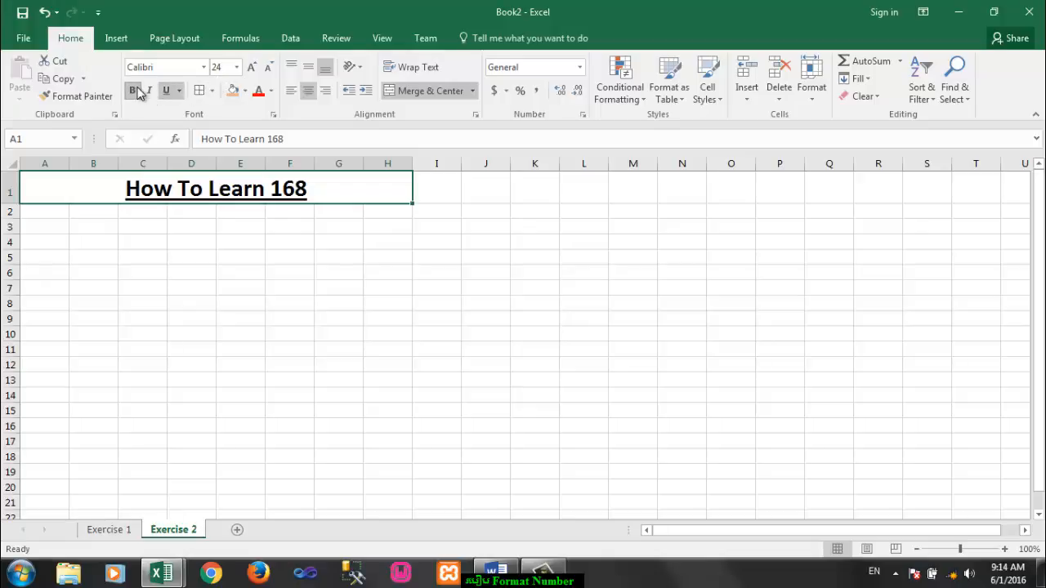
Step: Fill the merged title cell with the light orange theme color
click(244, 91)
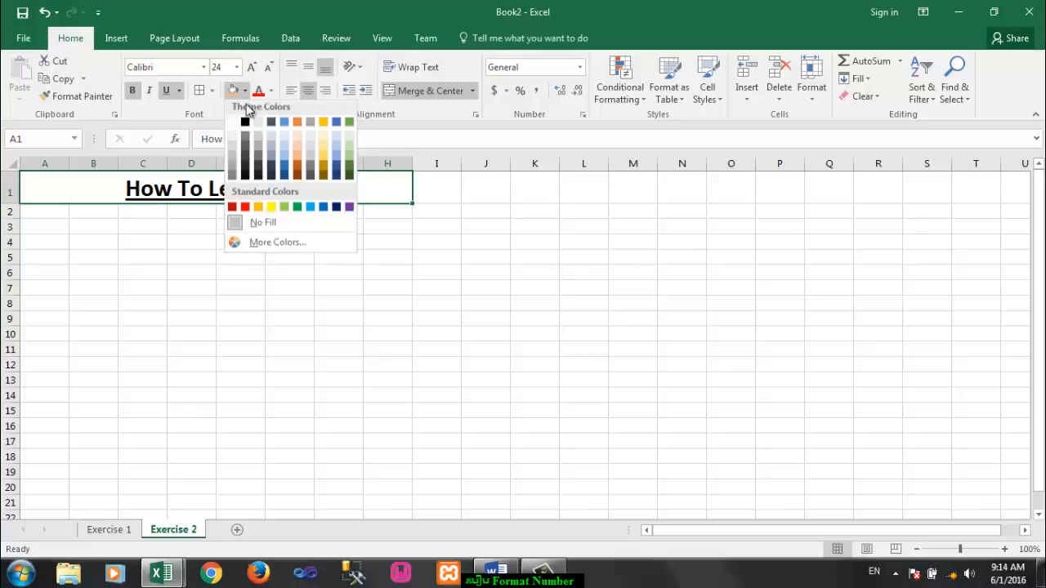
click(296, 157)
click(243, 253)
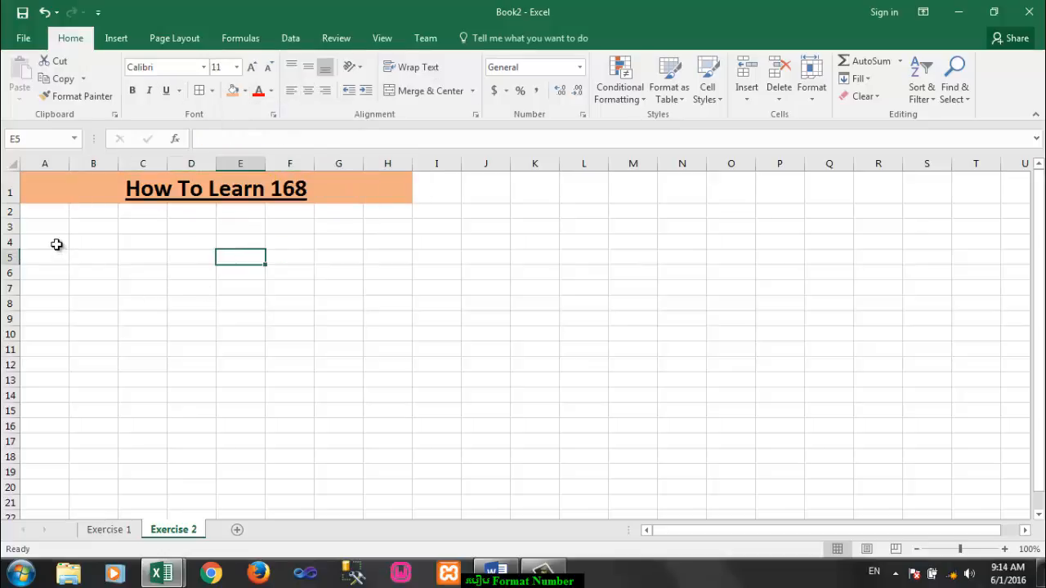
Step: Insert WordArt in the light blue outlined style with the text "Student of Short Course"
click(53, 273)
click(44, 242)
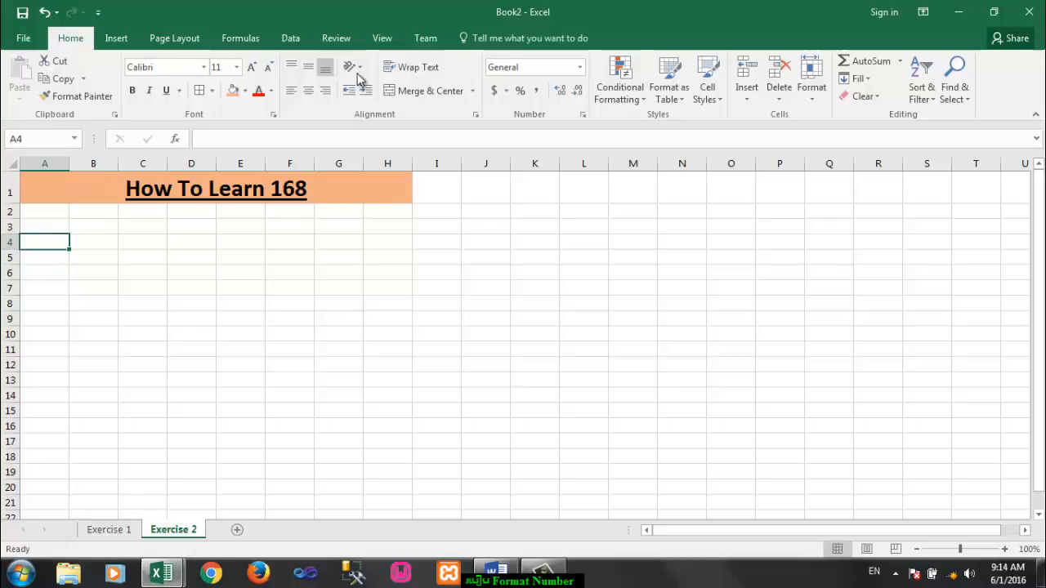
click(115, 38)
click(901, 61)
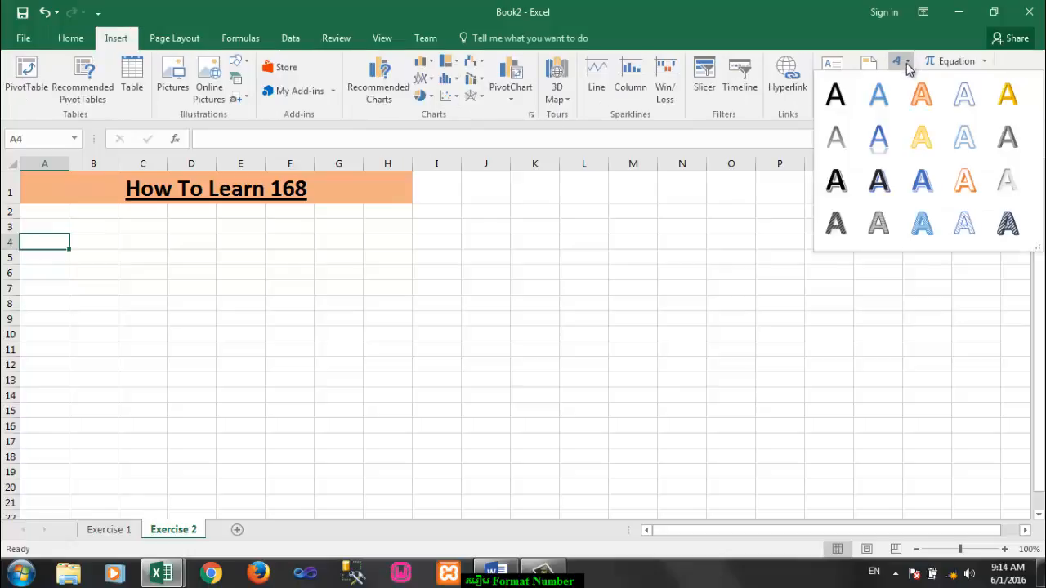
click(964, 135)
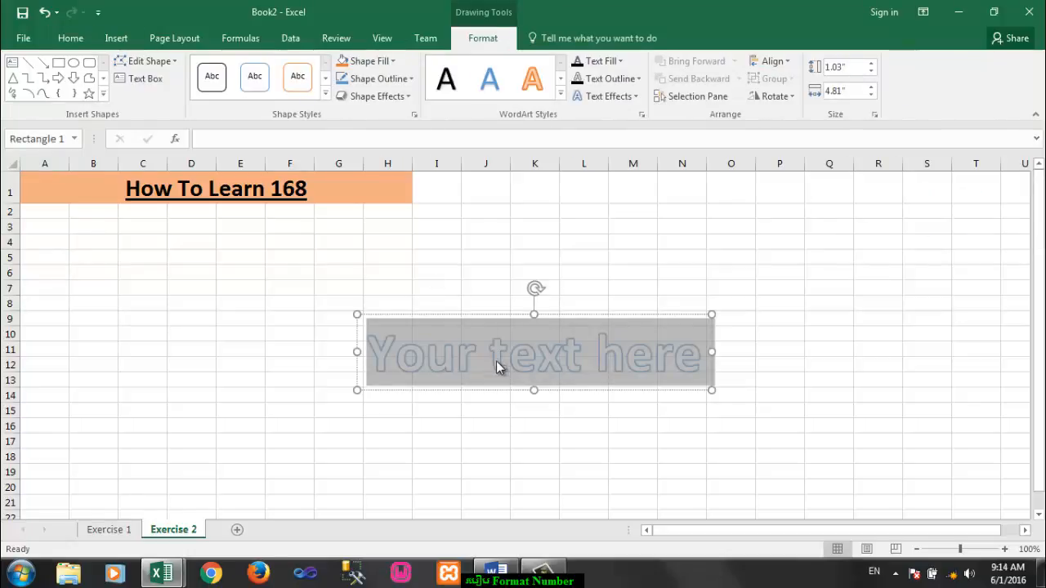
text(S)
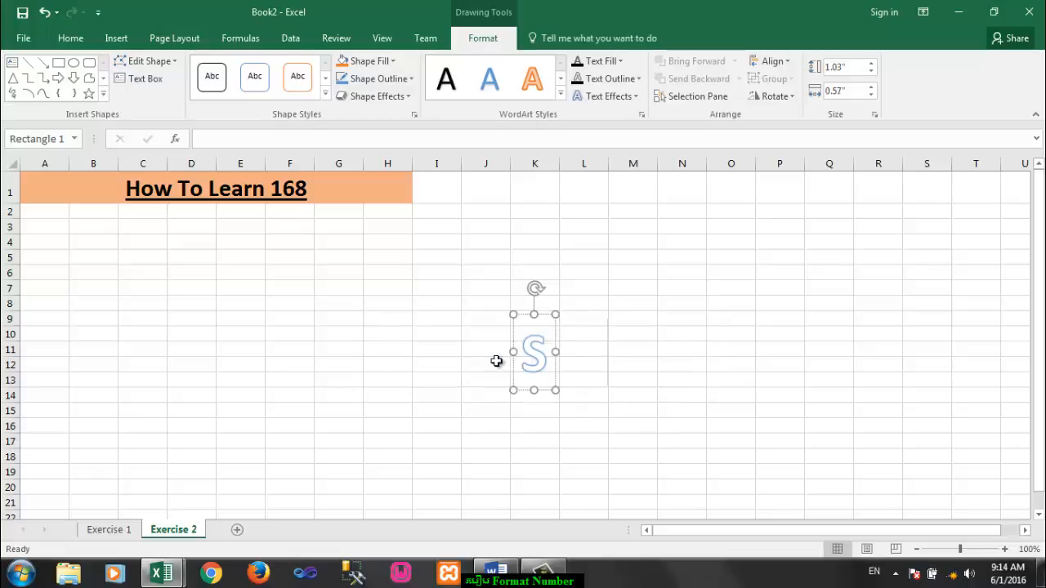
text(tudent )
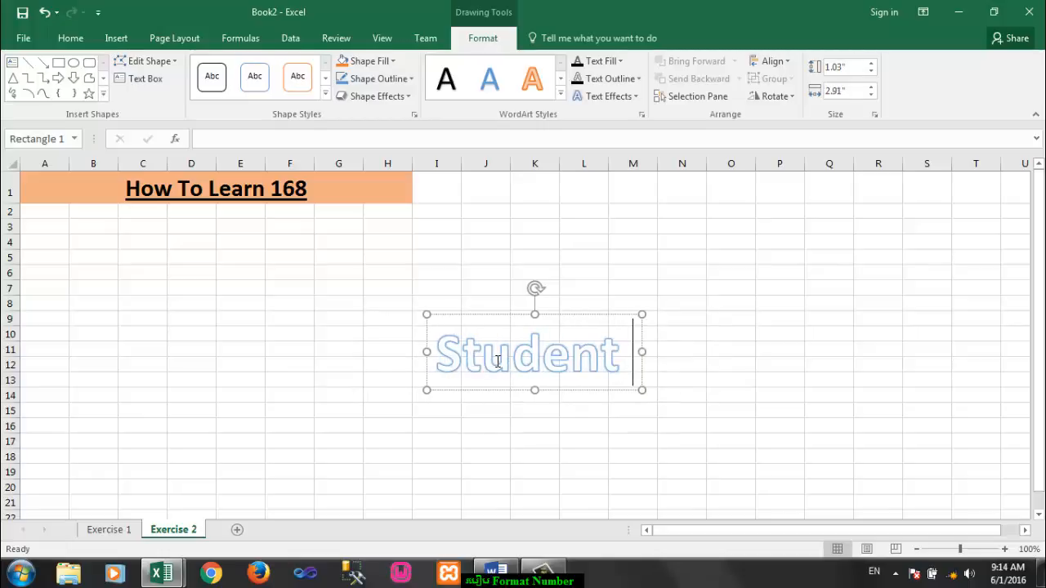
text(of S)
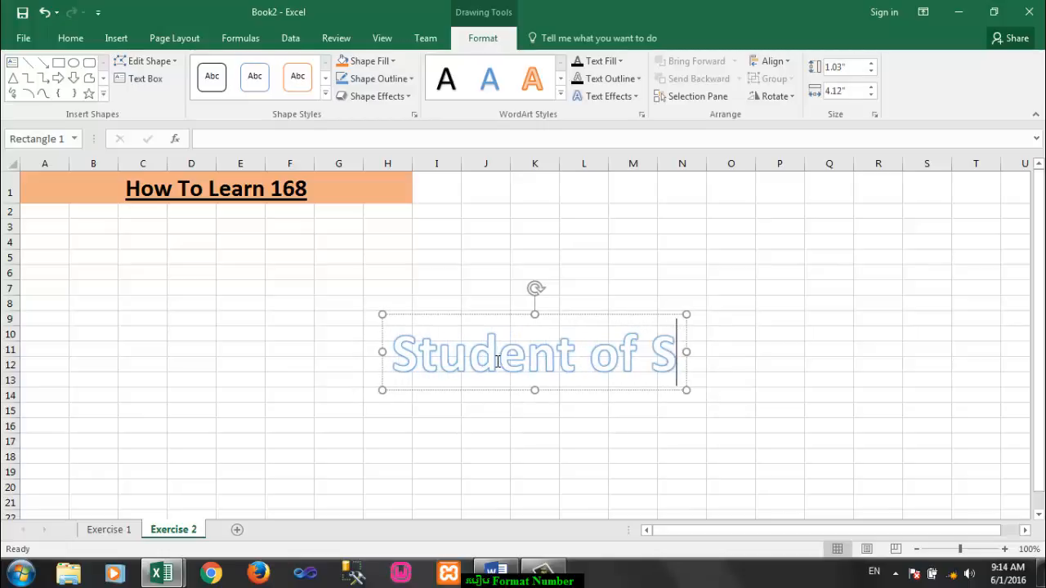
text(hort Course)
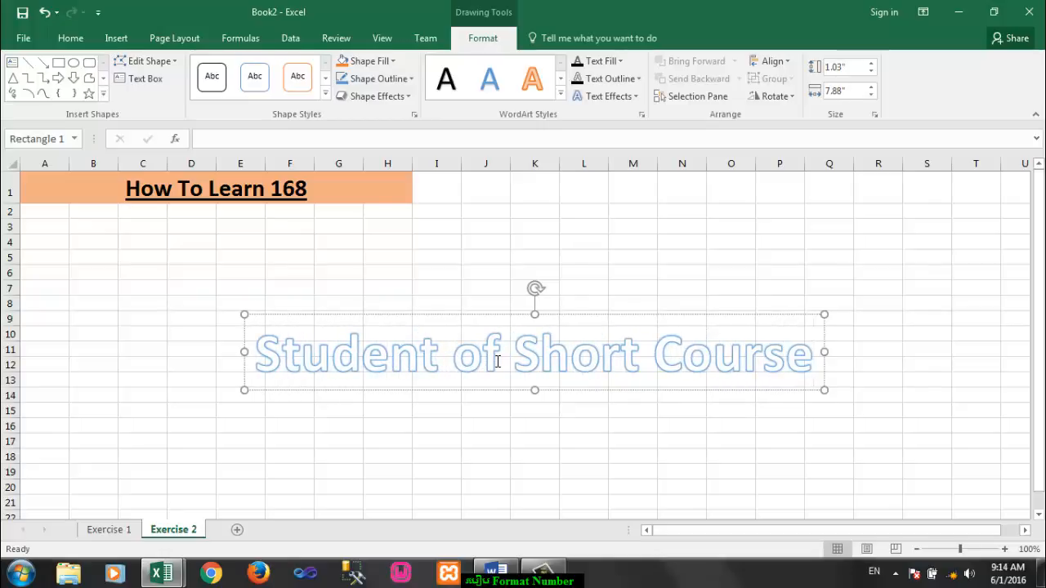
Step: Reduce all of the WordArt text to font size 36
key(ctrl+a)
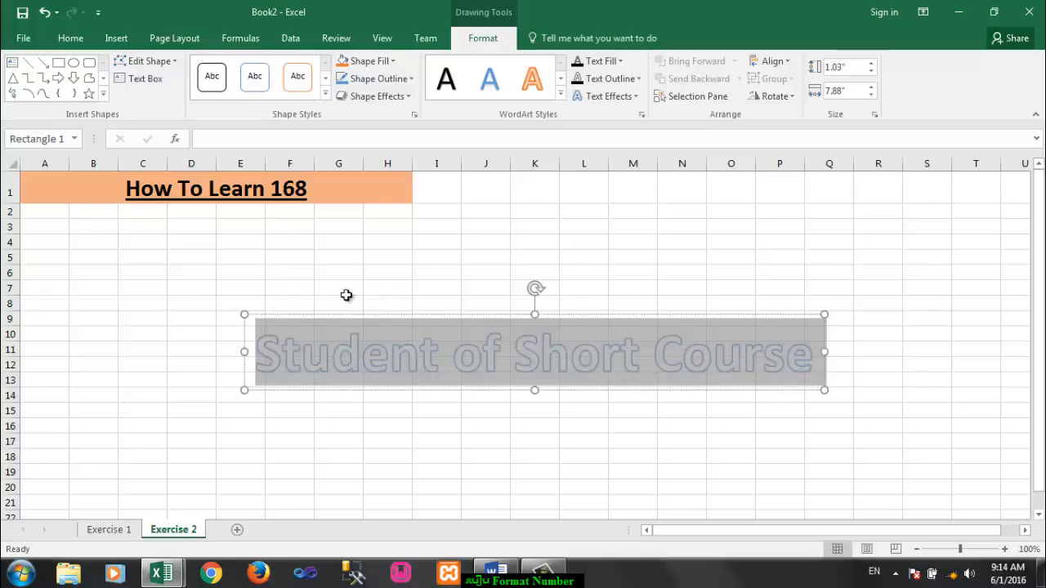
click(70, 38)
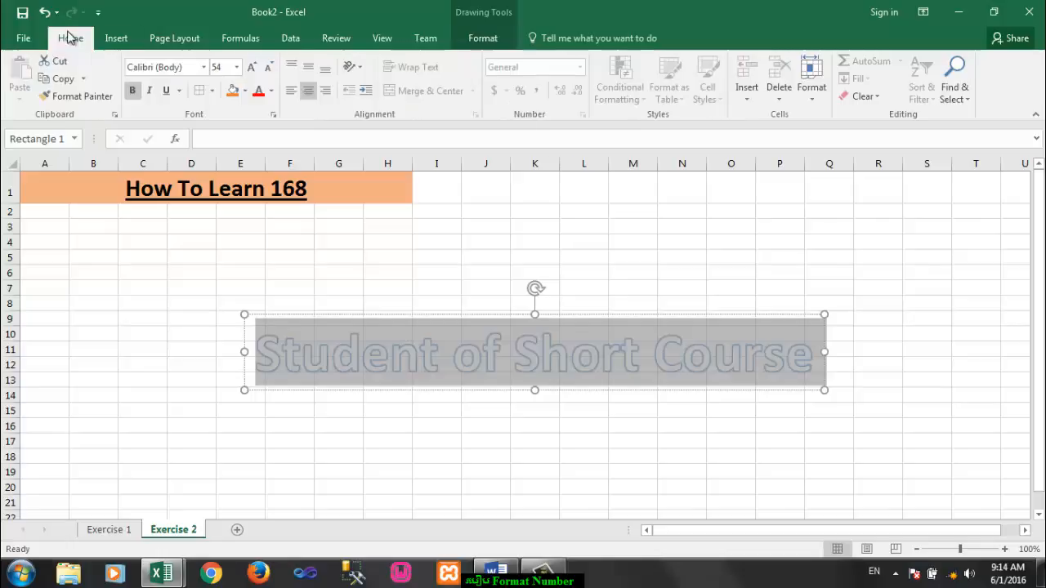
click(266, 68)
click(266, 68)
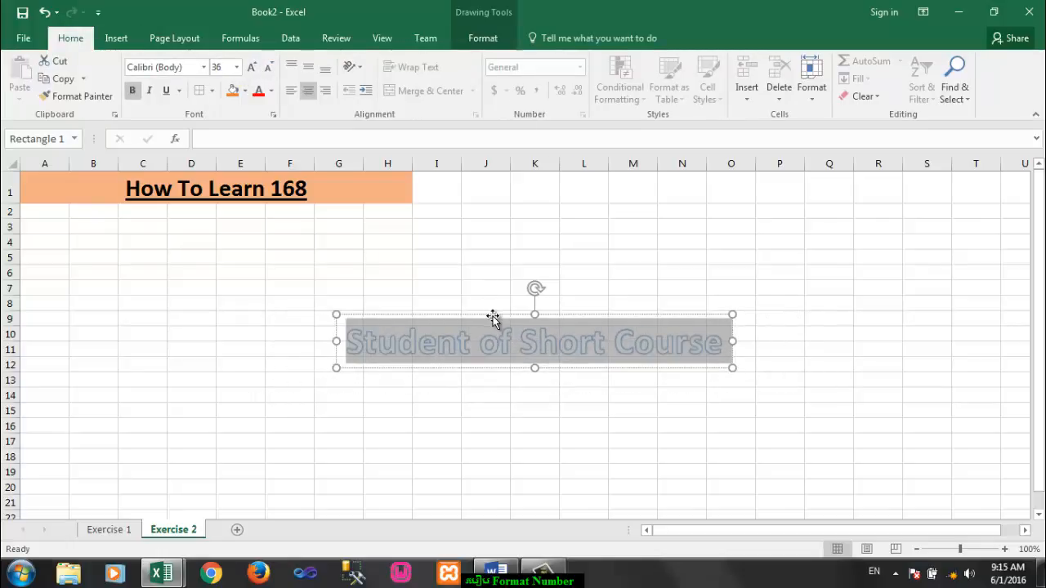
Step: Move the WordArt directly below the title, over rows 2 to 5, and widen column B
drag(493, 317, 144, 164)
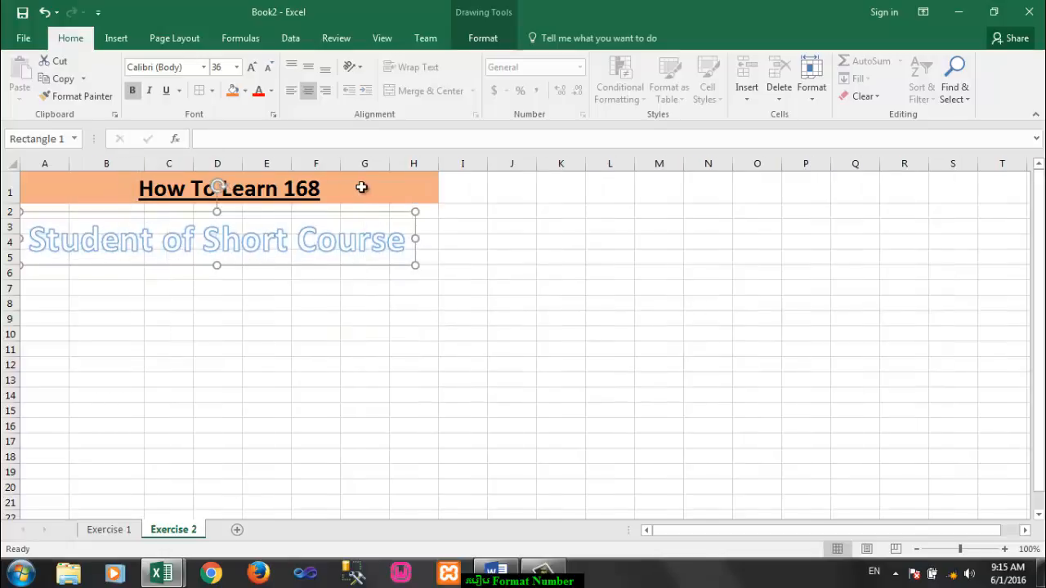
click(59, 300)
Step: Enter the header "Nº" in cell A6, inserting the Masculine Ordinal Indicator symbol after the N
click(55, 275)
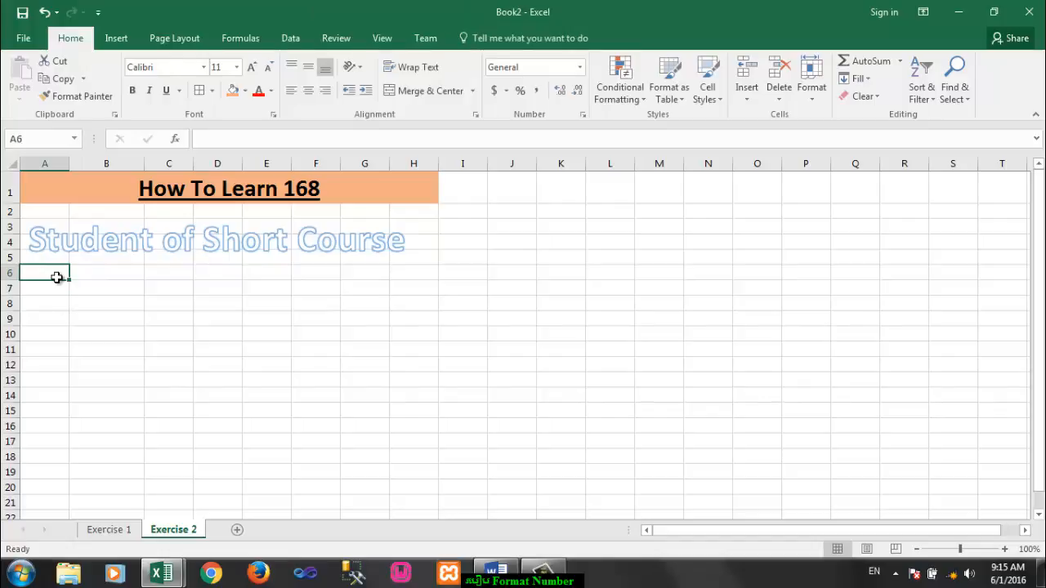
text(N)
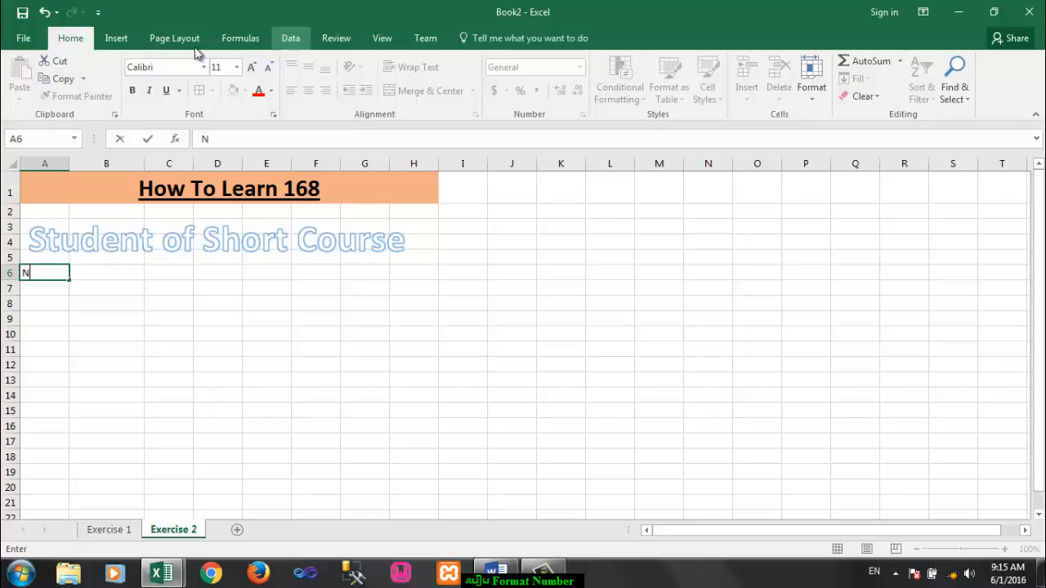
click(119, 38)
click(944, 86)
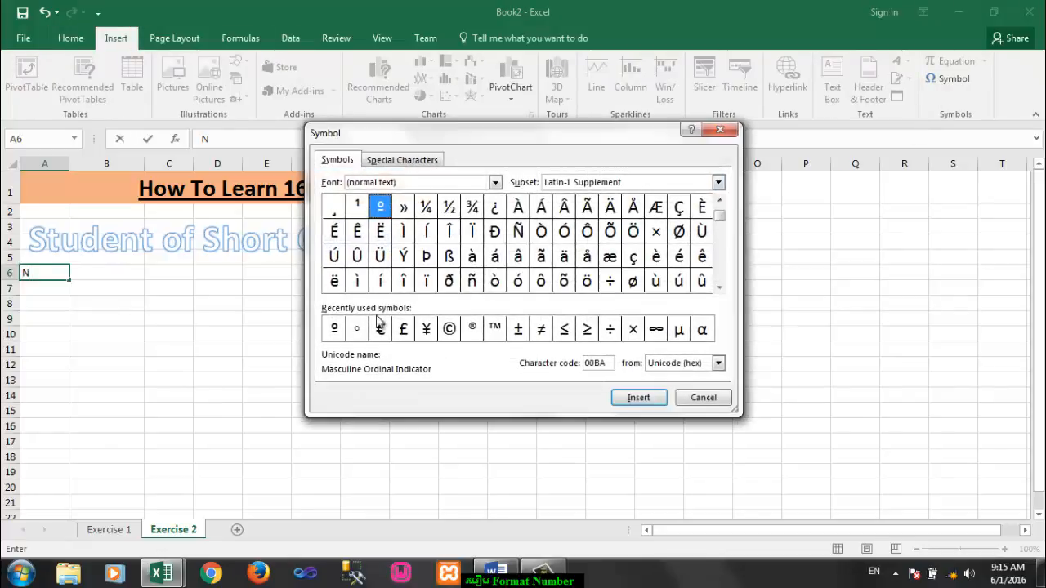
click(335, 329)
click(638, 398)
click(700, 397)
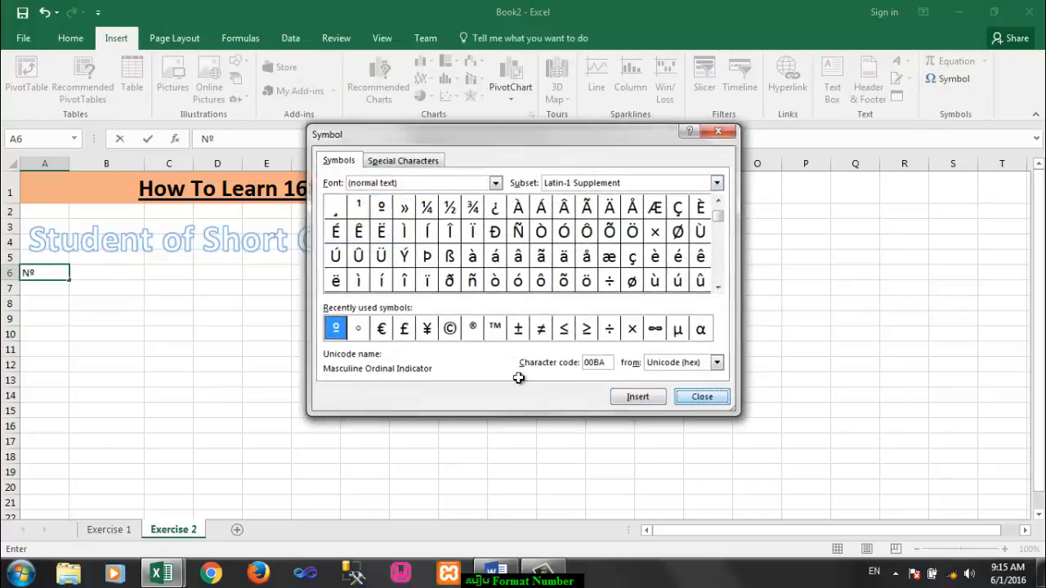
Step: Enter the header "Name" in cell B6
click(102, 279)
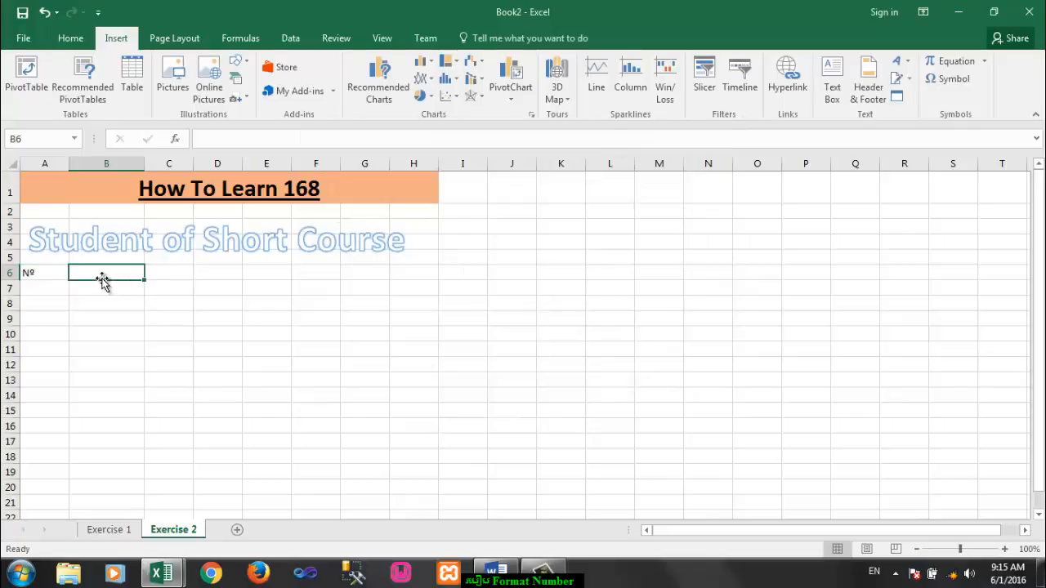
text(Name)
key(Tab)
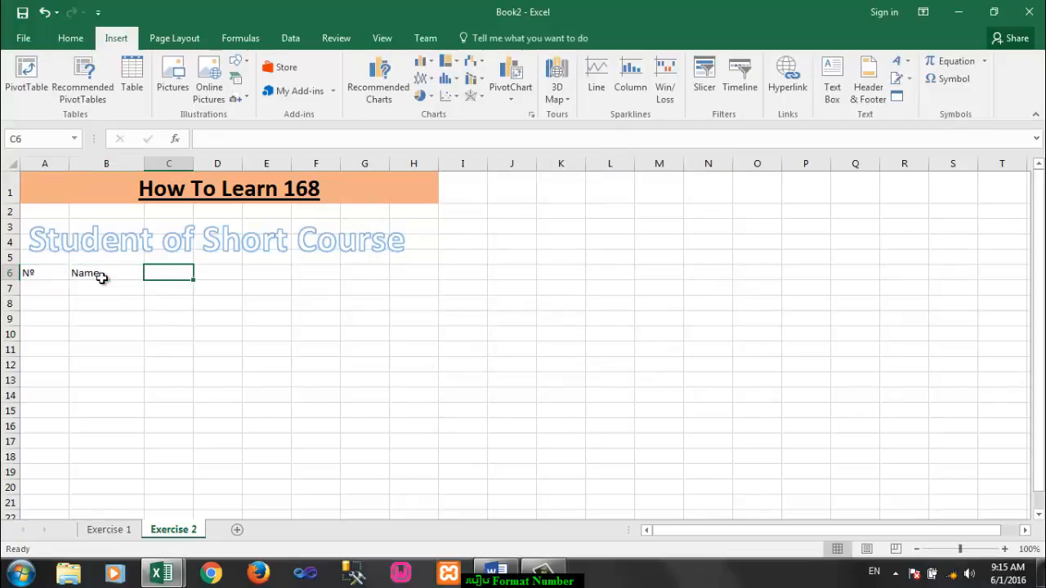
Step: Merge and center the Nº header over A6:A7 and the Name header over B6:B7, aligning both to the vertical middle
drag(172, 273, 205, 273)
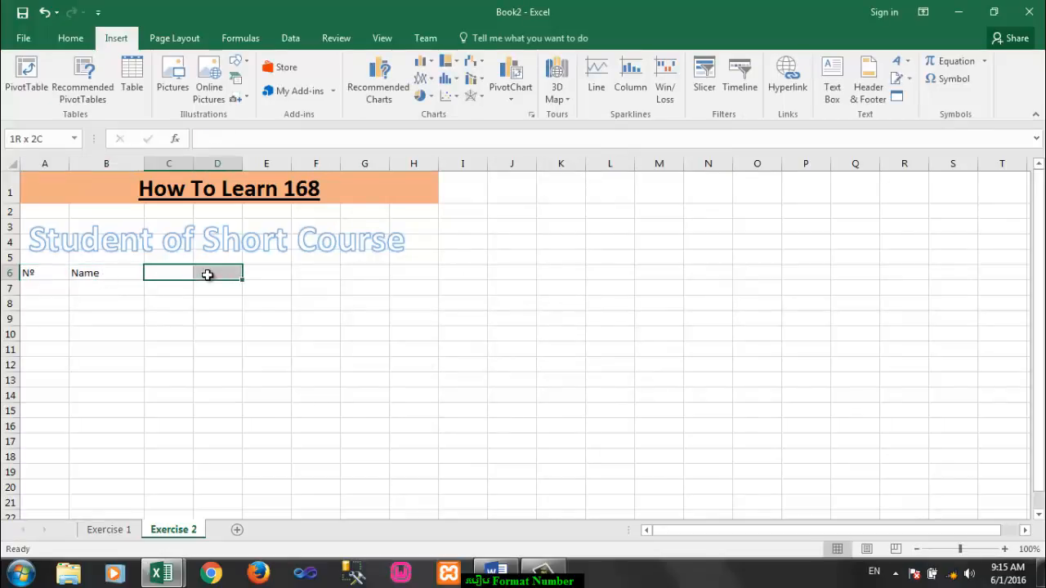
drag(50, 275, 49, 286)
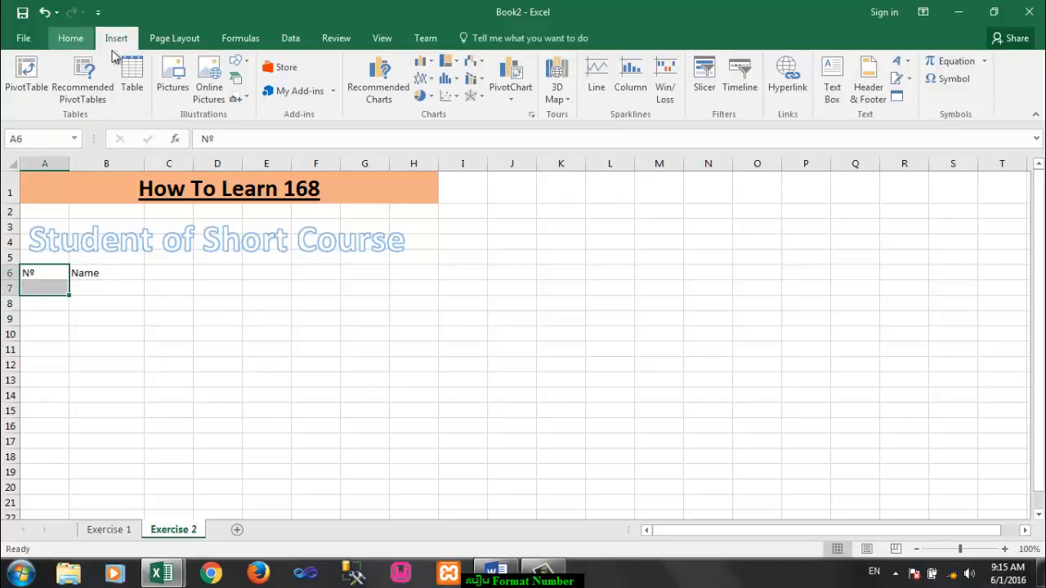
click(73, 39)
click(407, 96)
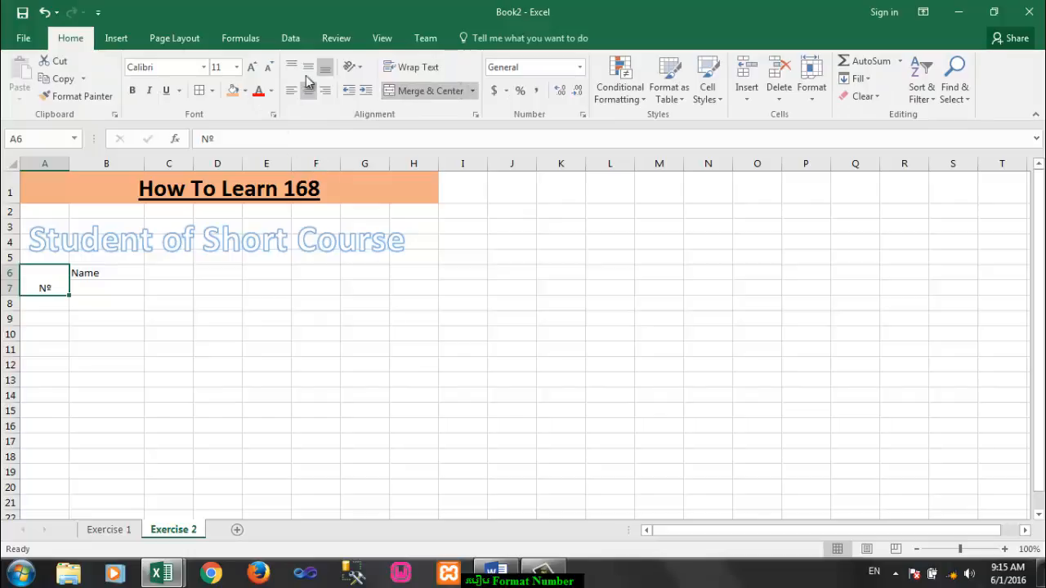
drag(129, 272, 120, 285)
click(390, 93)
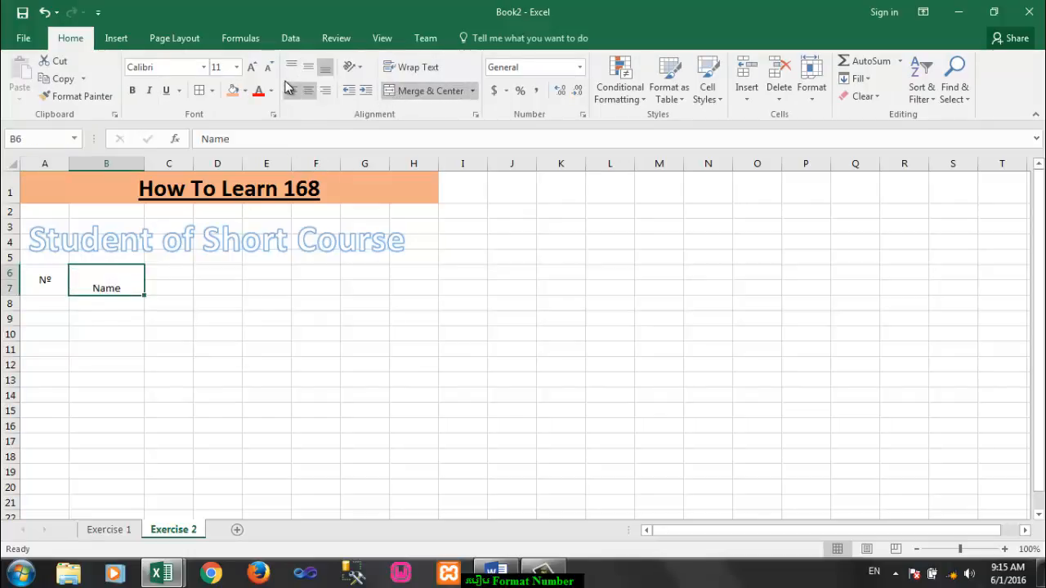
click(310, 68)
Step: Merge and center cells C6:D6 and enter the header "Date"
click(187, 274)
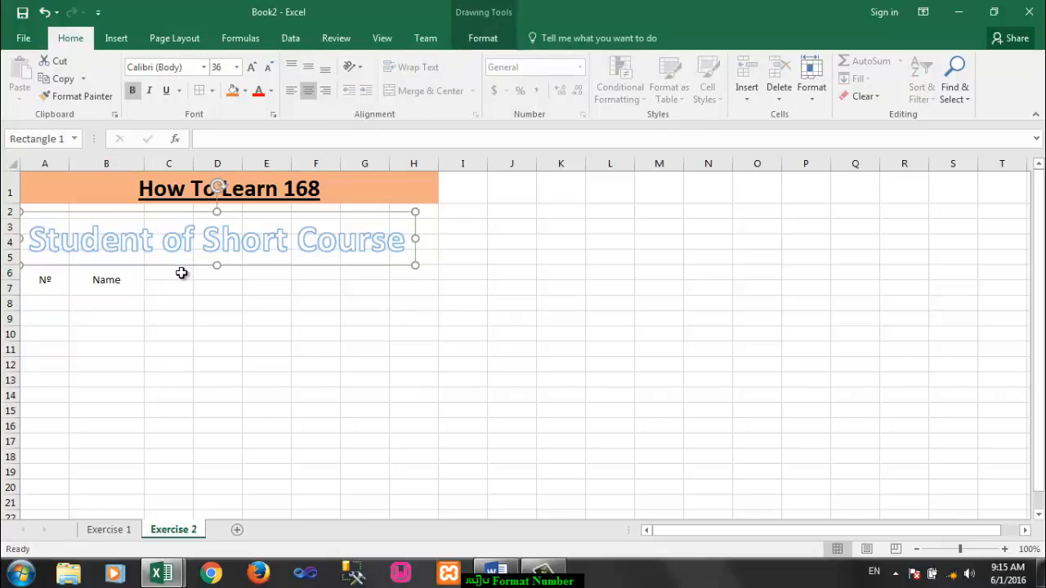
click(178, 274)
drag(176, 275, 226, 276)
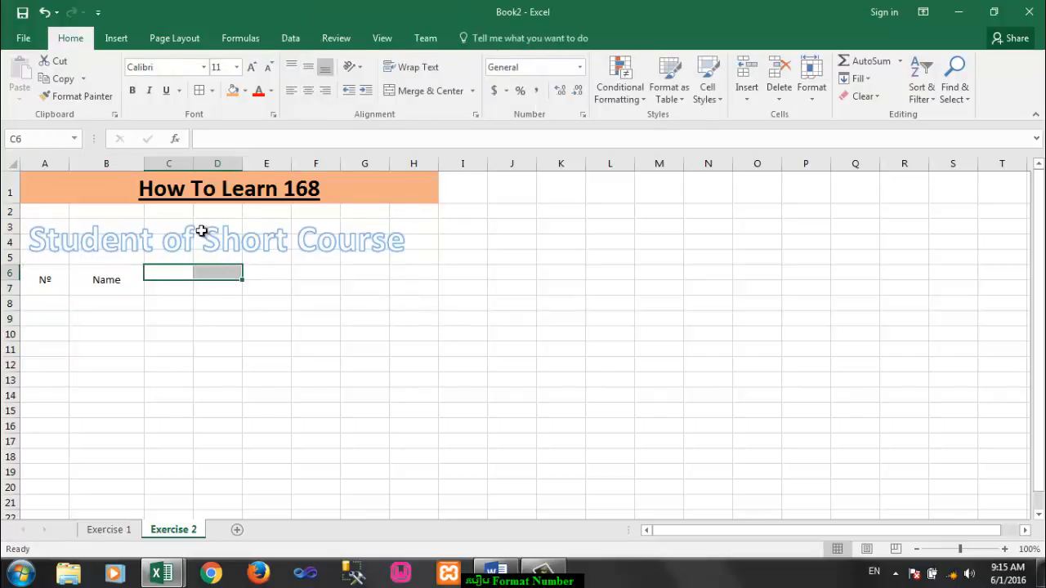
click(413, 91)
text(Date)
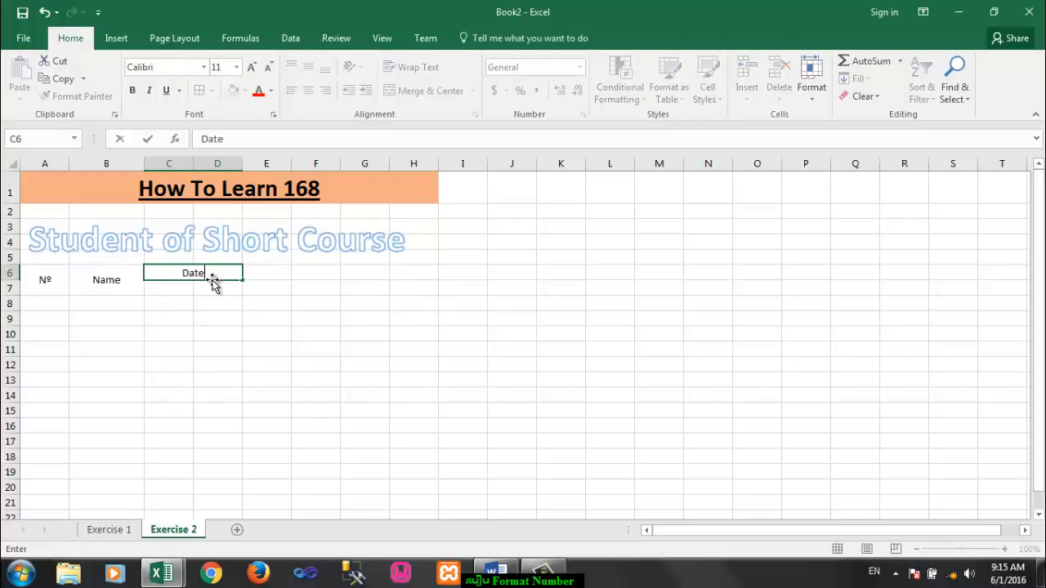
key(Return)
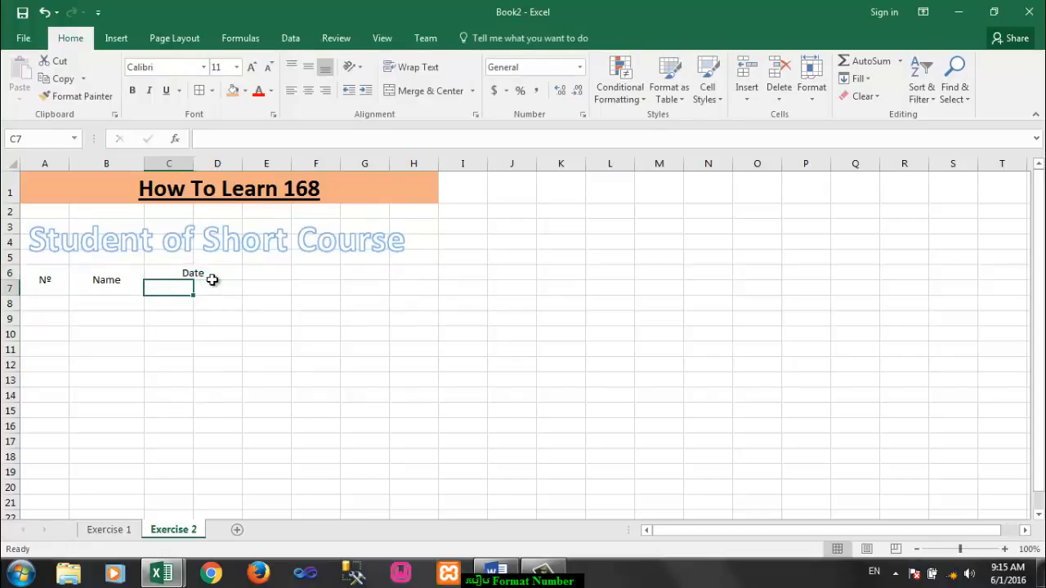
Step: Enter the subheaders "Start" in C7 and "End" in D7, and center both horizontally
text(Start)
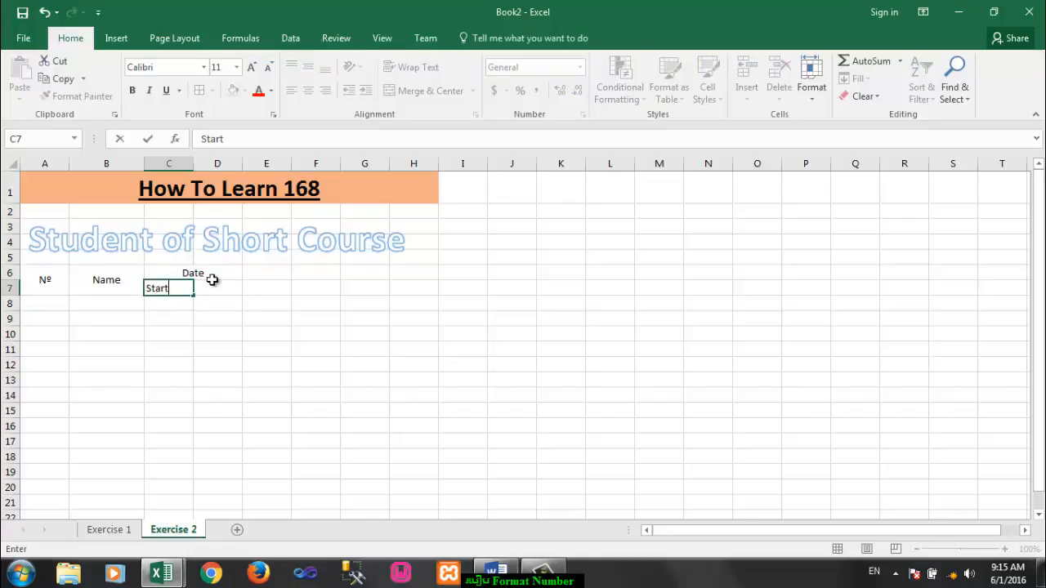
key(Tab)
text(En)
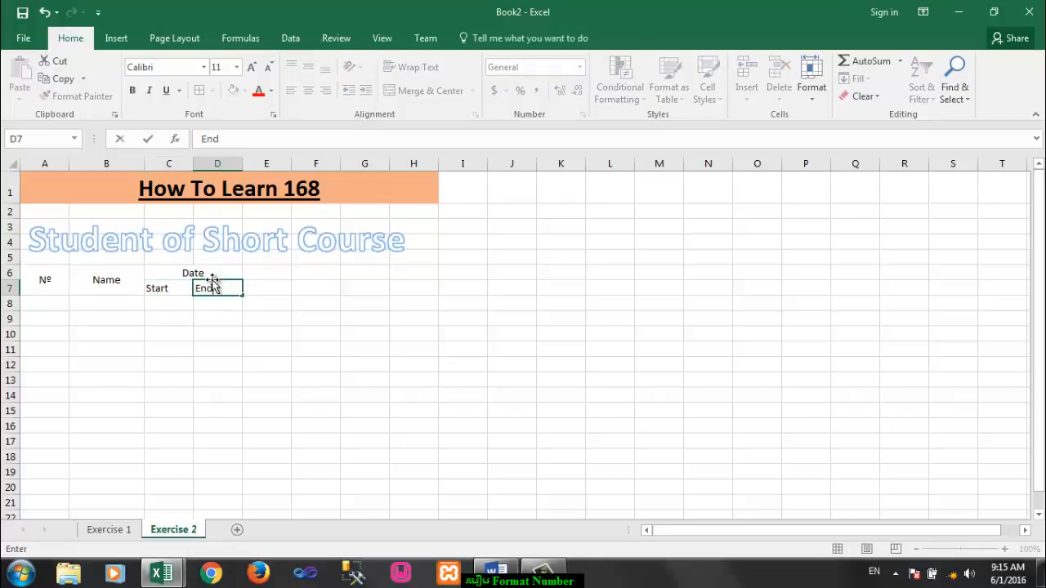
click(173, 318)
click(170, 350)
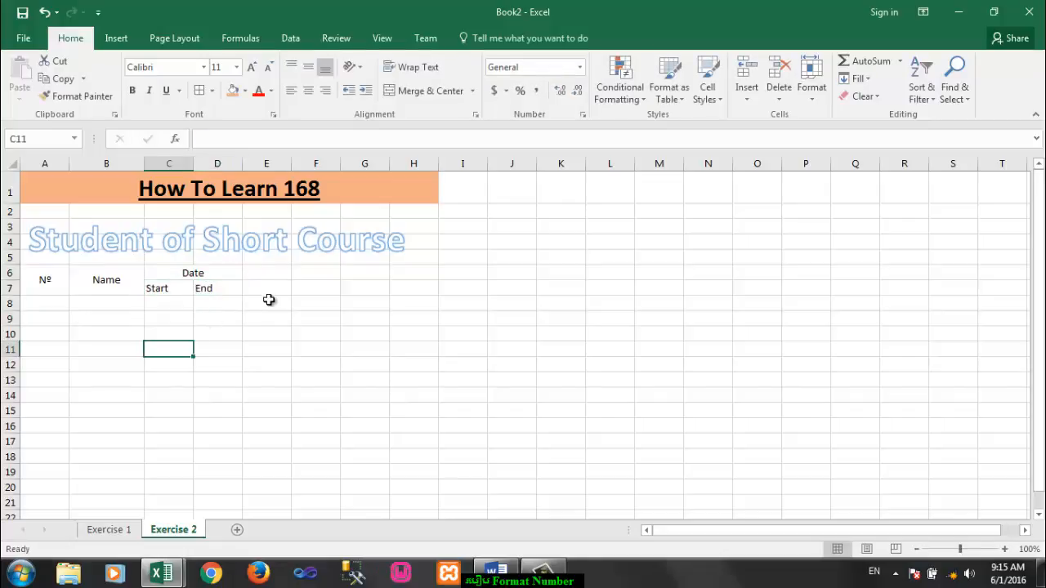
click(217, 287)
click(309, 90)
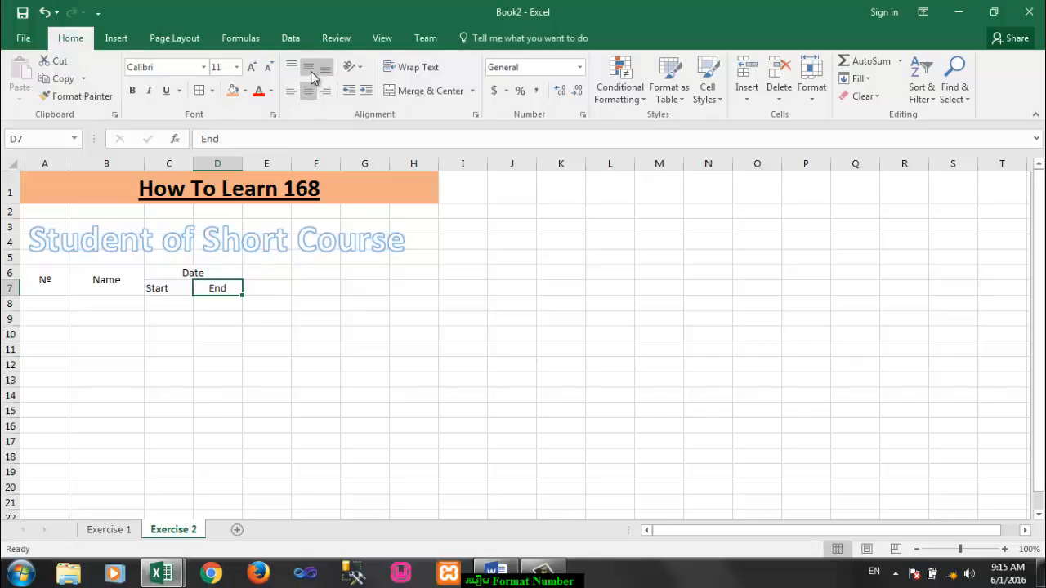
click(175, 288)
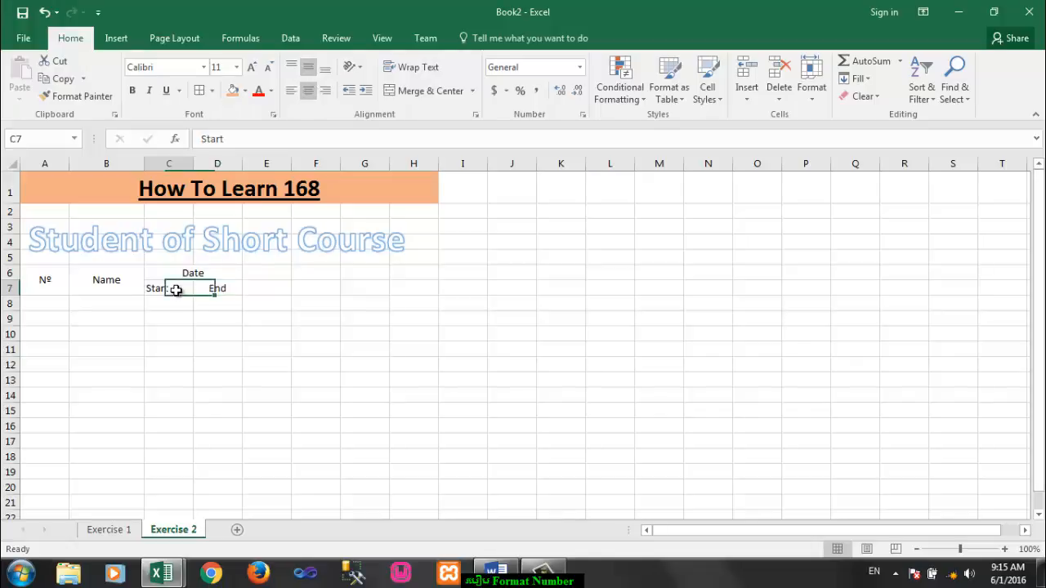
click(309, 90)
Step: Merge and center E6:E7, F6:F7 and G6:H6 as blank cells for a second header block
click(286, 303)
drag(277, 277, 313, 289)
click(409, 90)
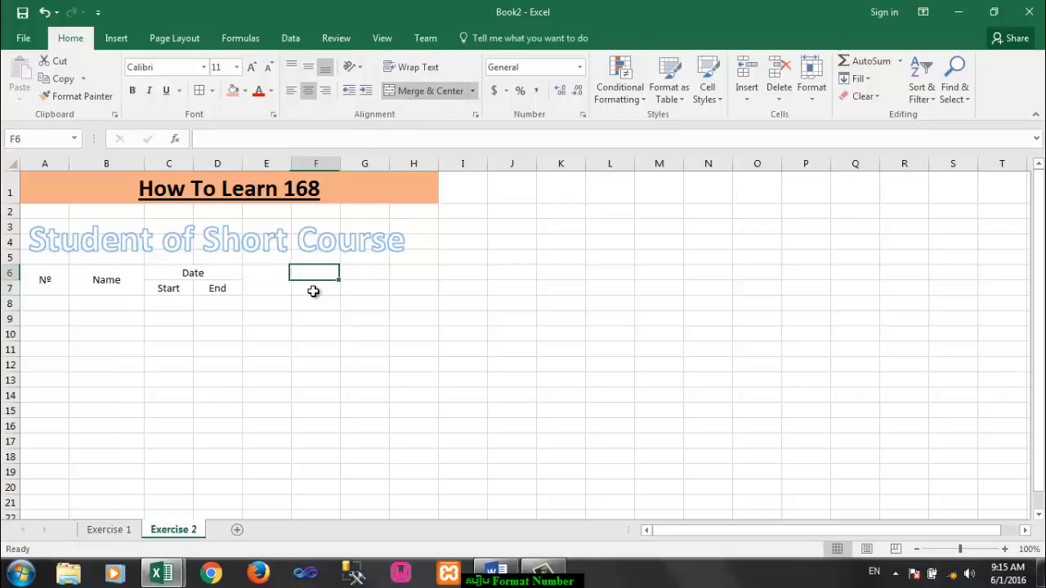
click(424, 91)
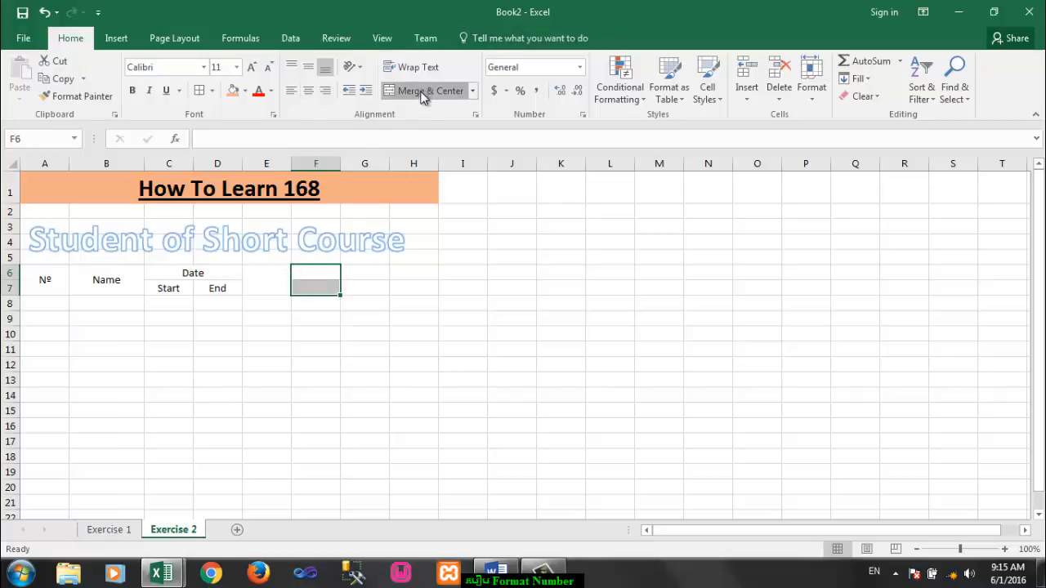
click(373, 269)
drag(373, 271, 400, 276)
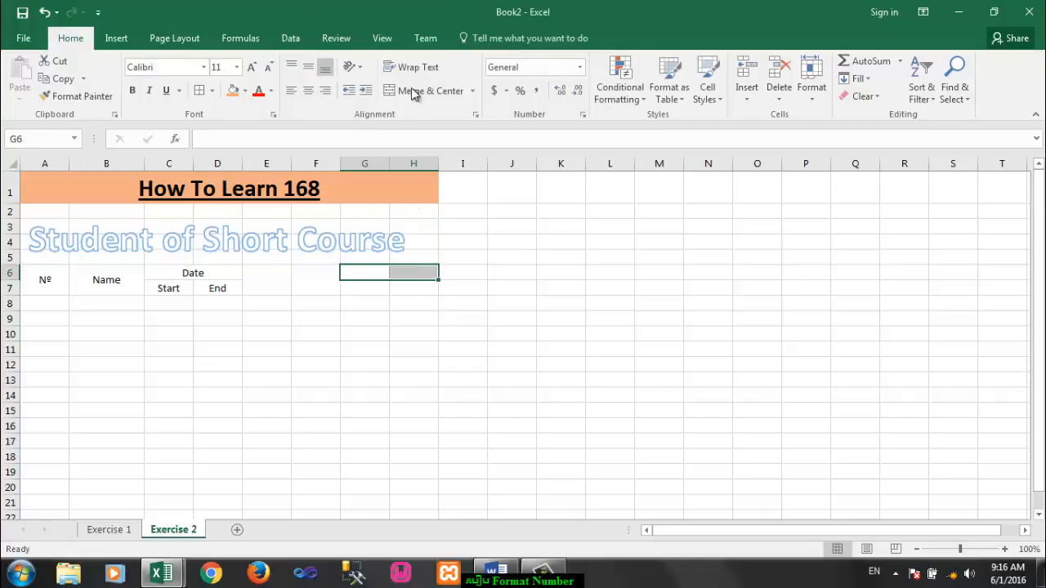
click(406, 91)
Step: Move the WordArt slightly up toward the title and increase the height of row 4
click(308, 250)
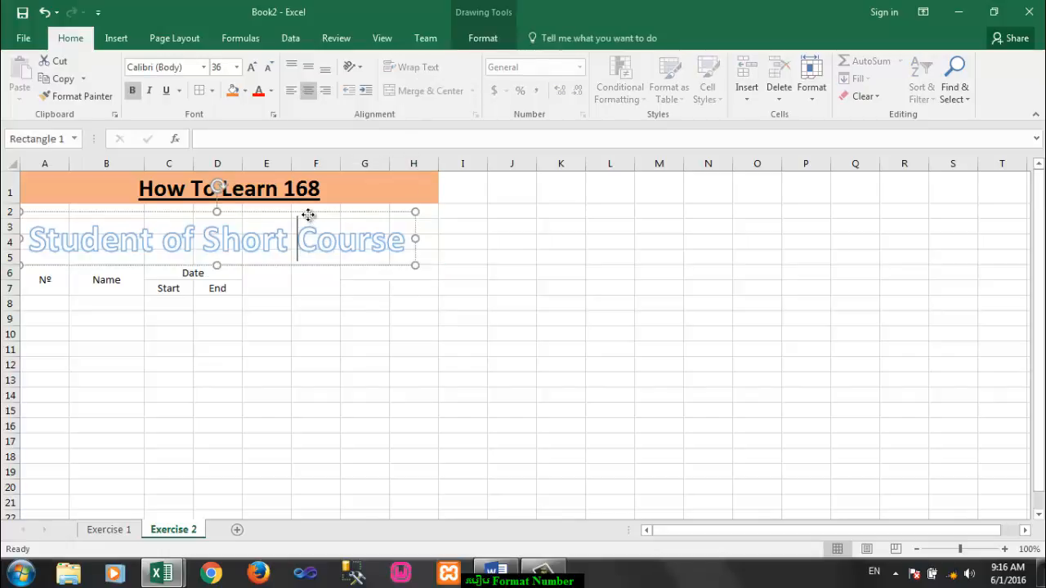
drag(308, 215, 310, 208)
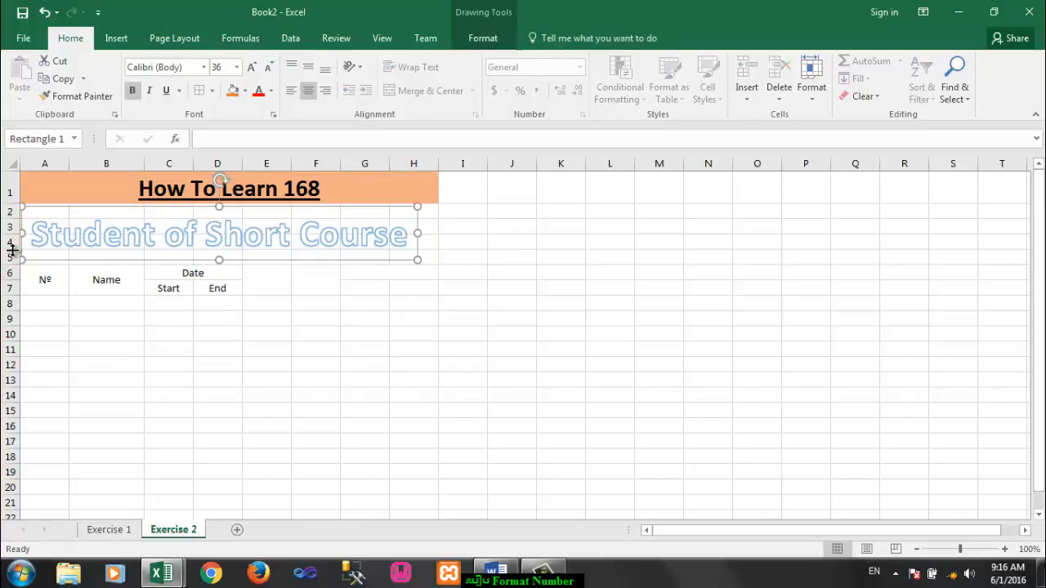
drag(12, 249, 196, 290)
Step: Copy the header block A6:D7 and paste it at E6 to form the second set of headers
click(285, 338)
key(ctrl+c)
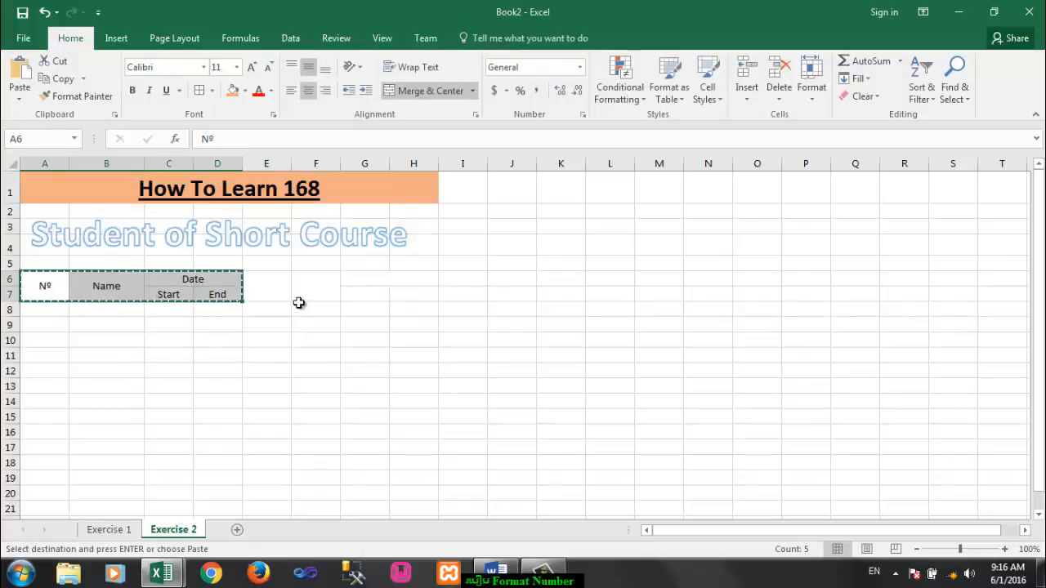
click(269, 285)
key(ctrl+v)
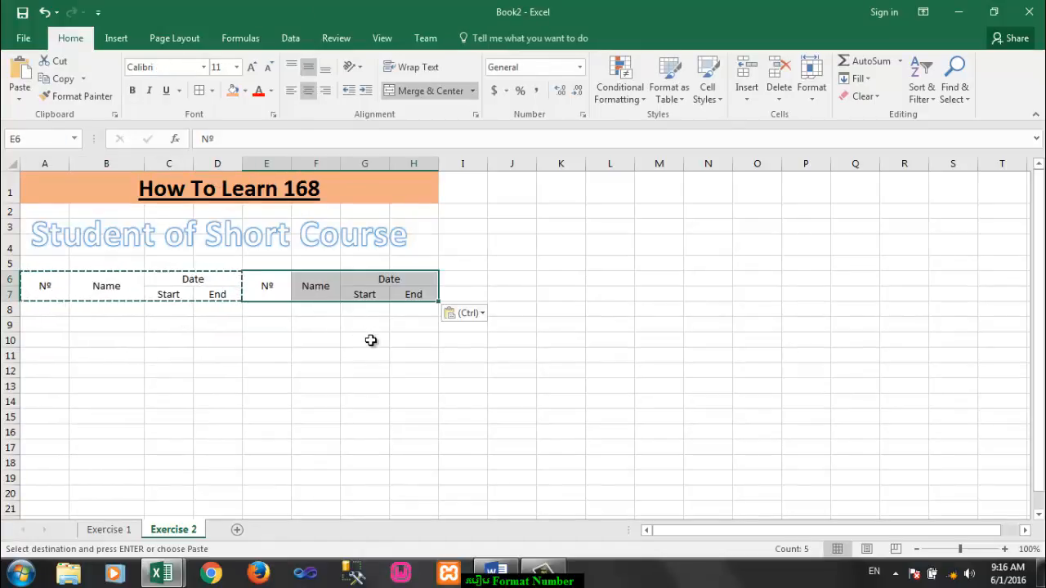
click(372, 340)
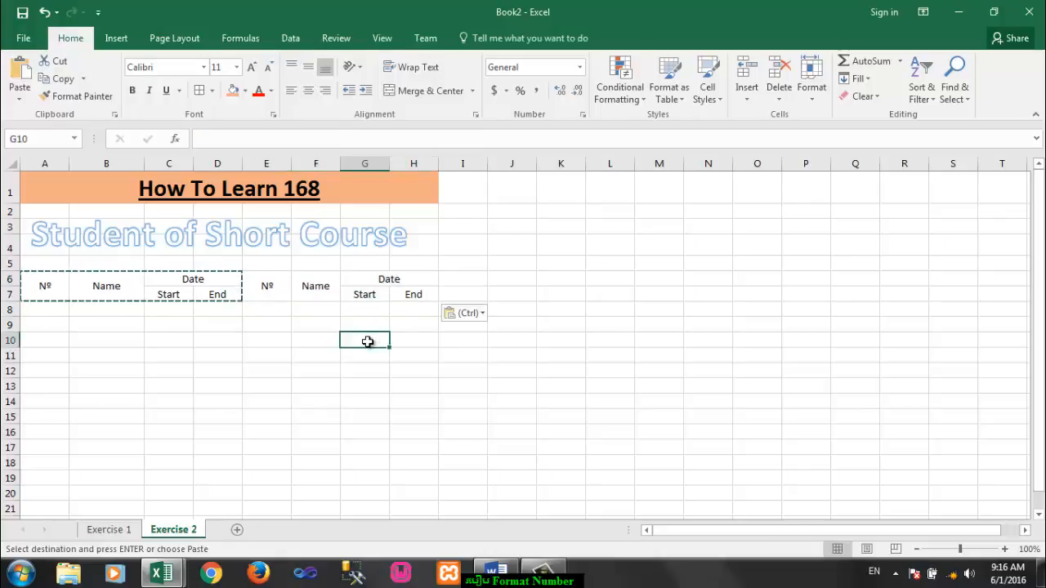
key(Escape)
Step: Widen column F to about the width of column B
click(335, 366)
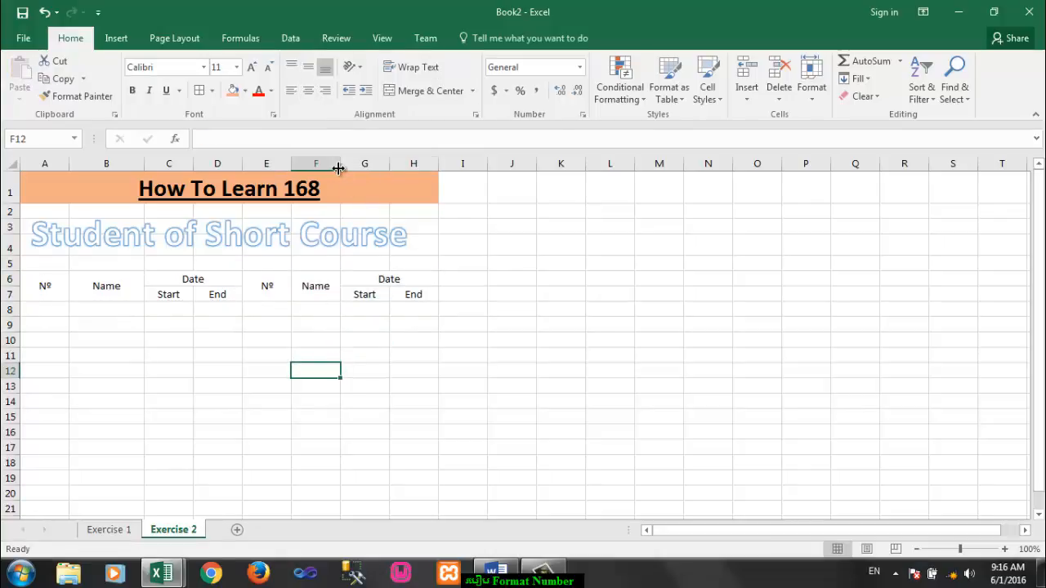
drag(339, 168, 368, 159)
click(352, 415)
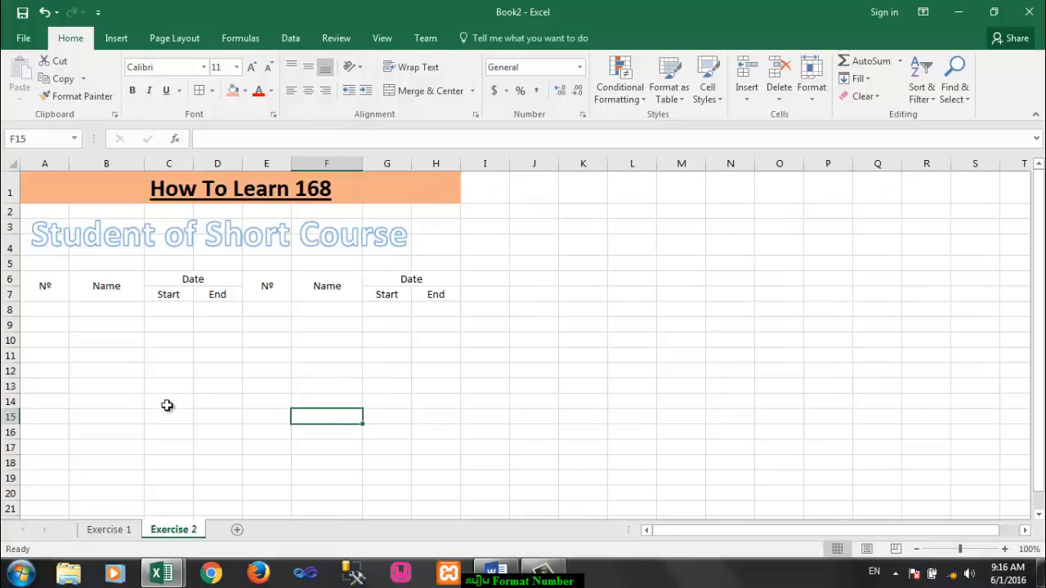
Step: Number A8:A47 from 1 to 40 by filling down from 1 and 2, and center the numbers horizontally and vertically
click(59, 315)
text(1)
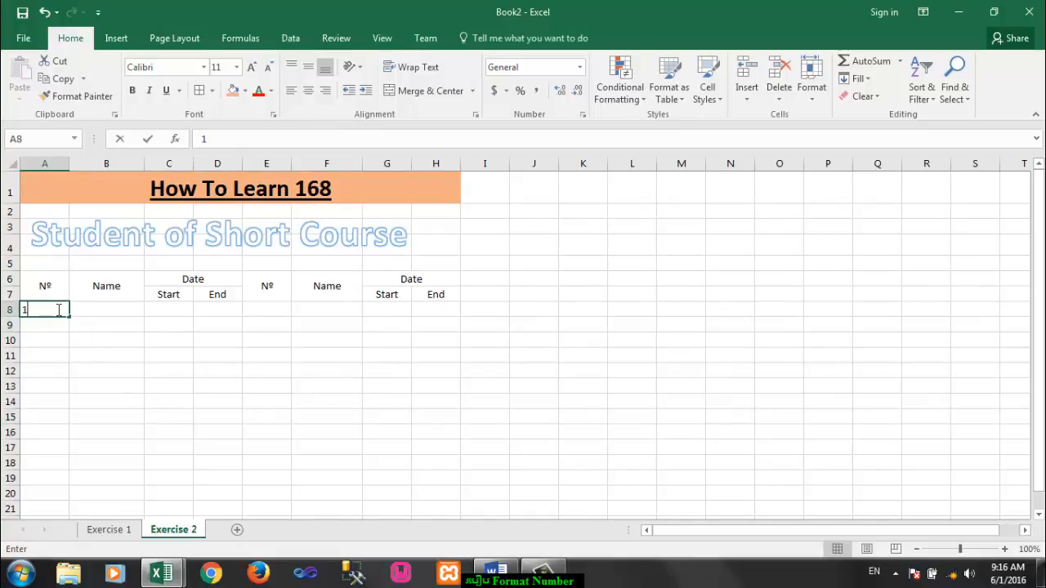
key(Return)
text(2)
key(Return)
drag(58, 311, 77, 293)
scroll(215, 373, up, 13)
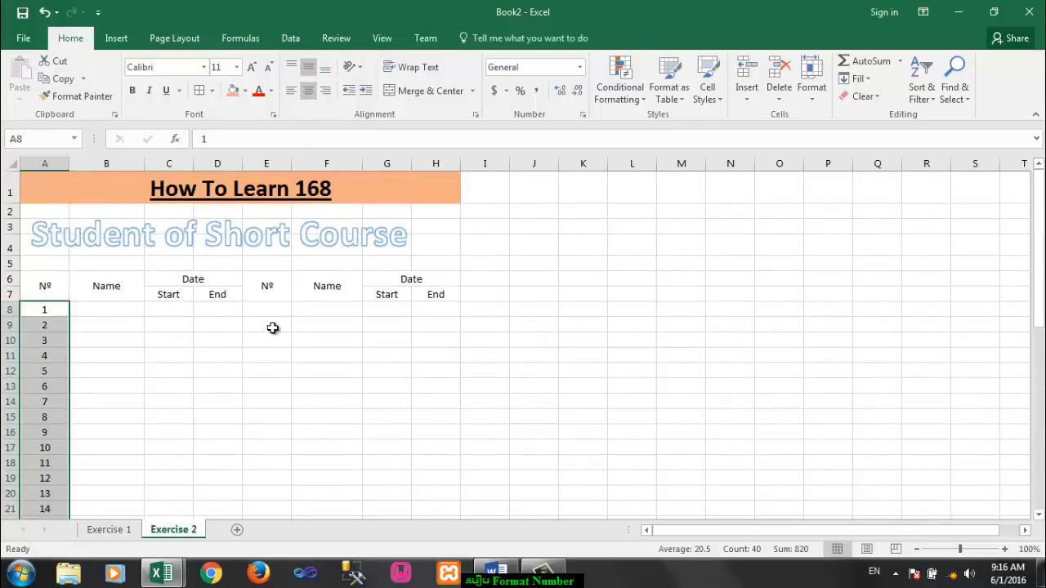
Step: Number E8:E47 from 41 to 80 by filling down from 41 and 42, and center the numbers horizontally and vertically
click(277, 312)
text(41)
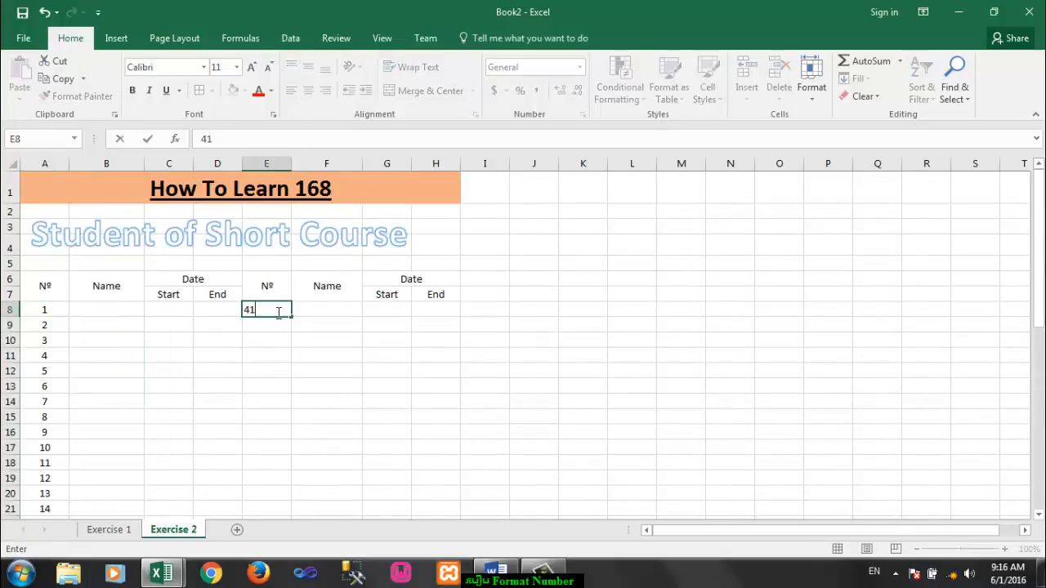
key(Return)
text(42)
key(Return)
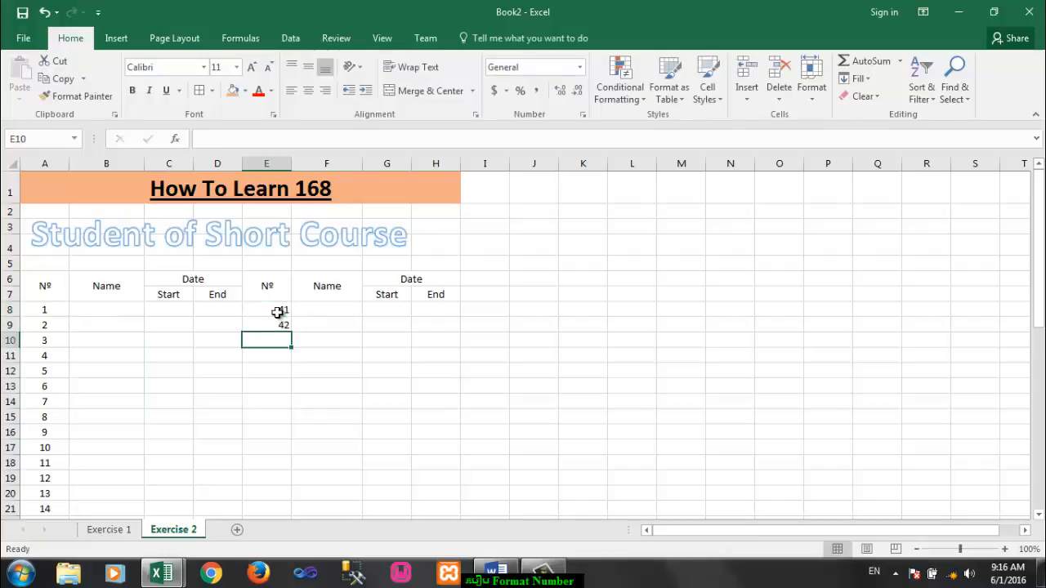
drag(277, 312, 283, 459)
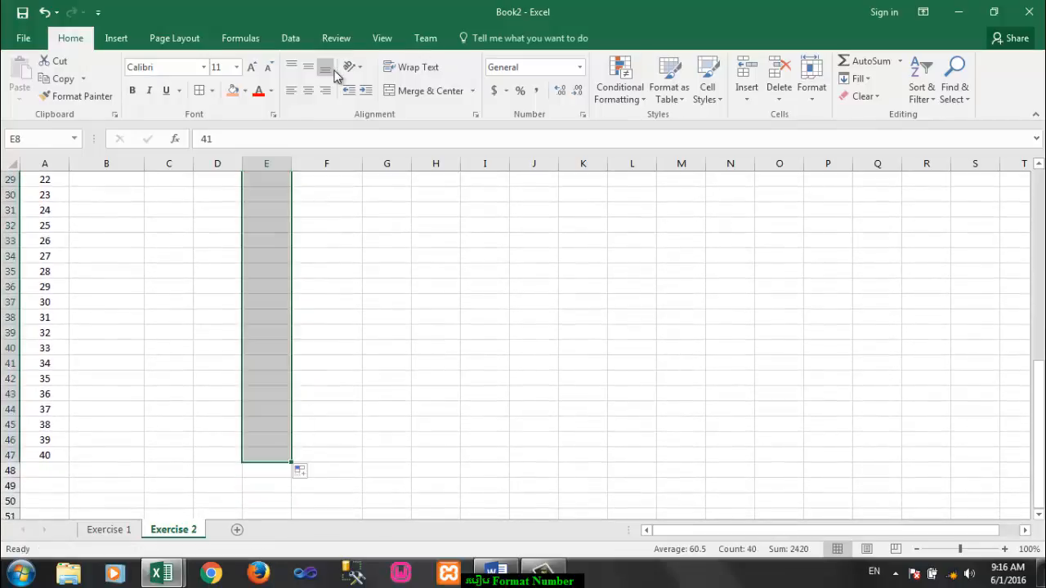
scroll(308, 343, up, 10)
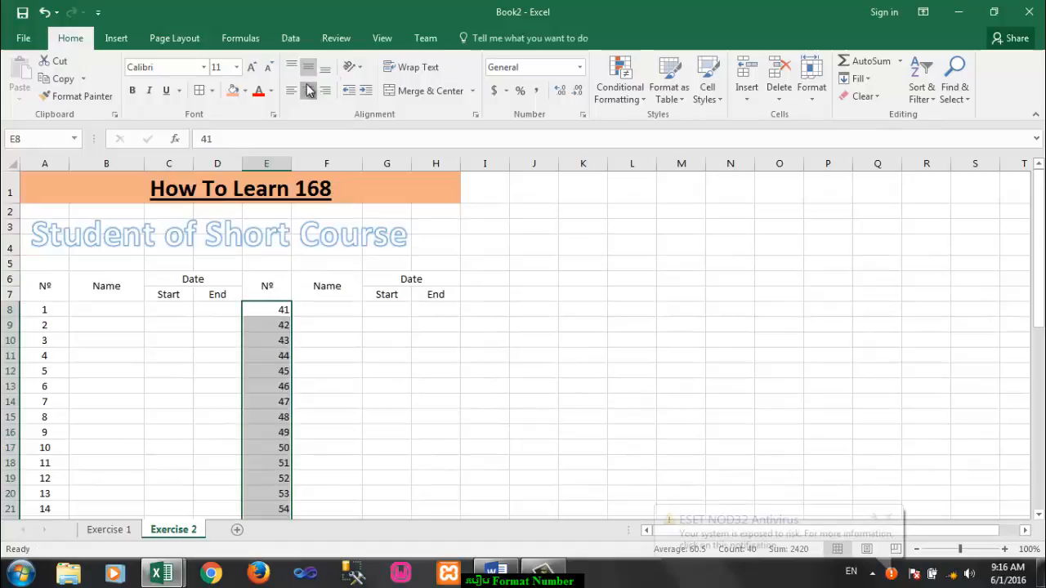
click(309, 372)
Step: Switch to the Word document and review the Exercise 2 instruction on number formatting
click(521, 580)
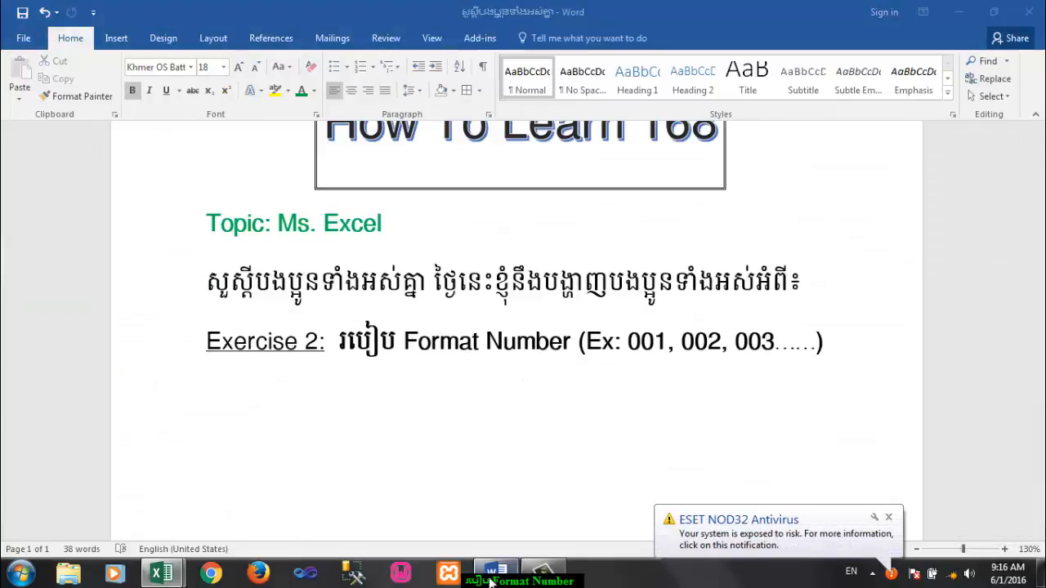
click(334, 343)
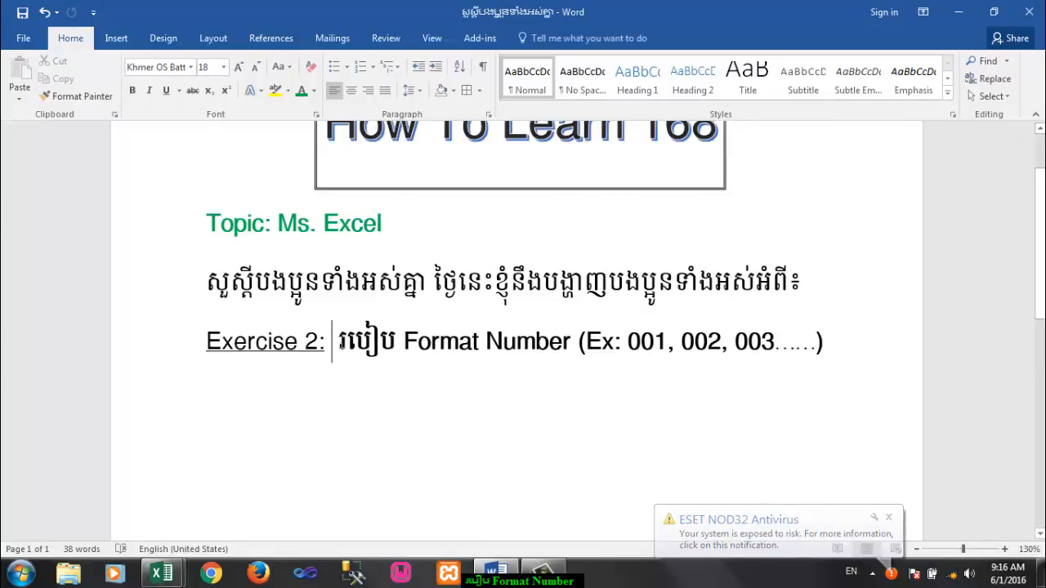
drag(339, 343, 541, 343)
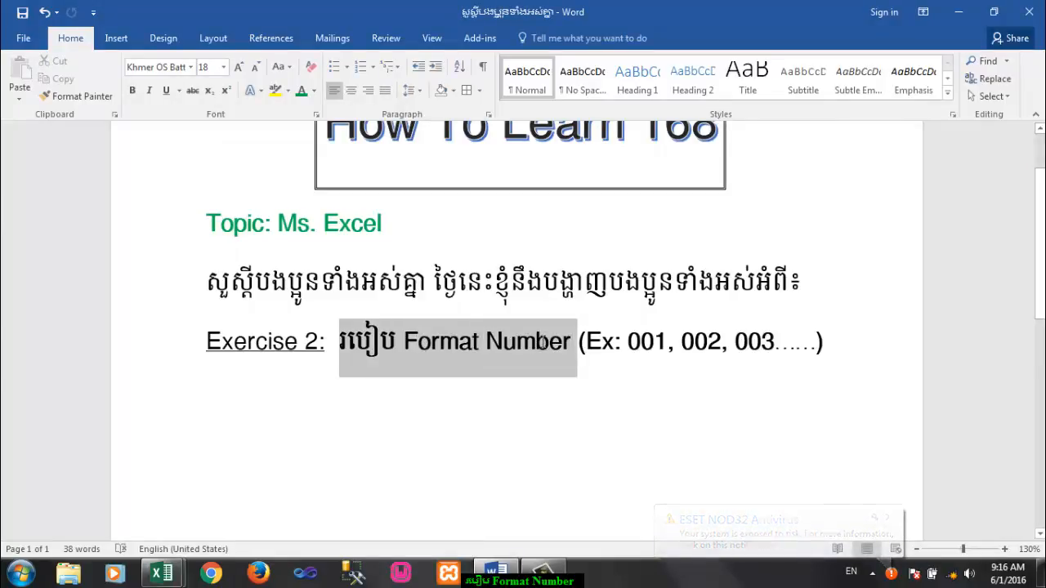
key(ctrl+b)
click(631, 403)
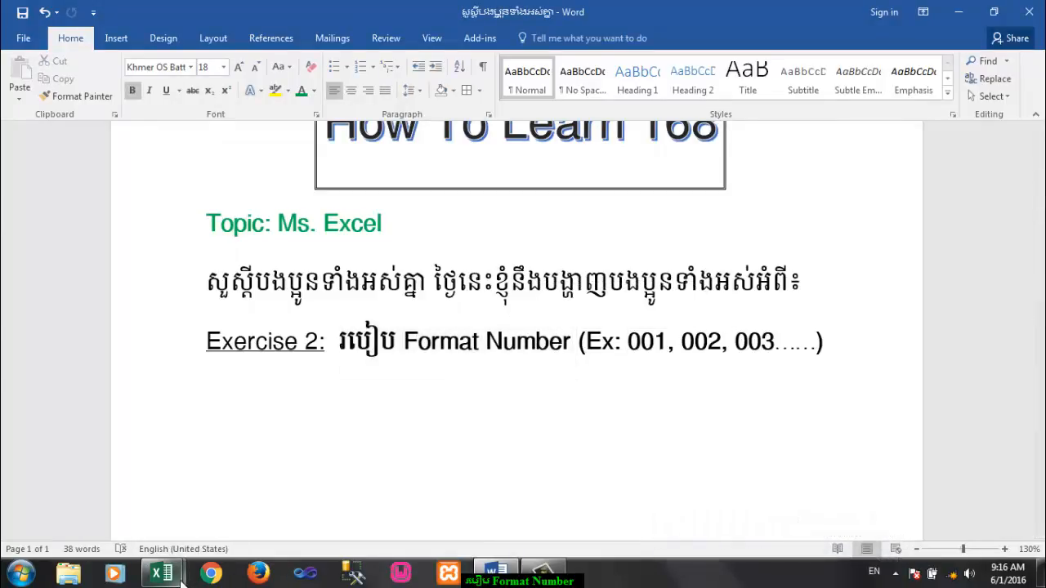
Step: Switch back to the Excel workbook and apply the custom number format 000 to A8:A47
mouse_move(183, 579)
click(237, 515)
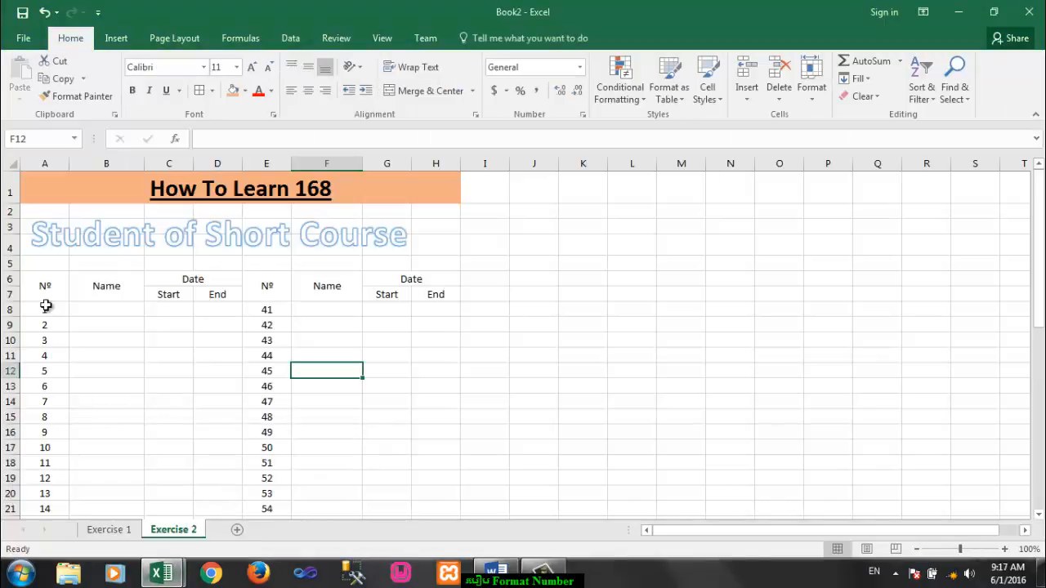
drag(48, 310, 41, 487)
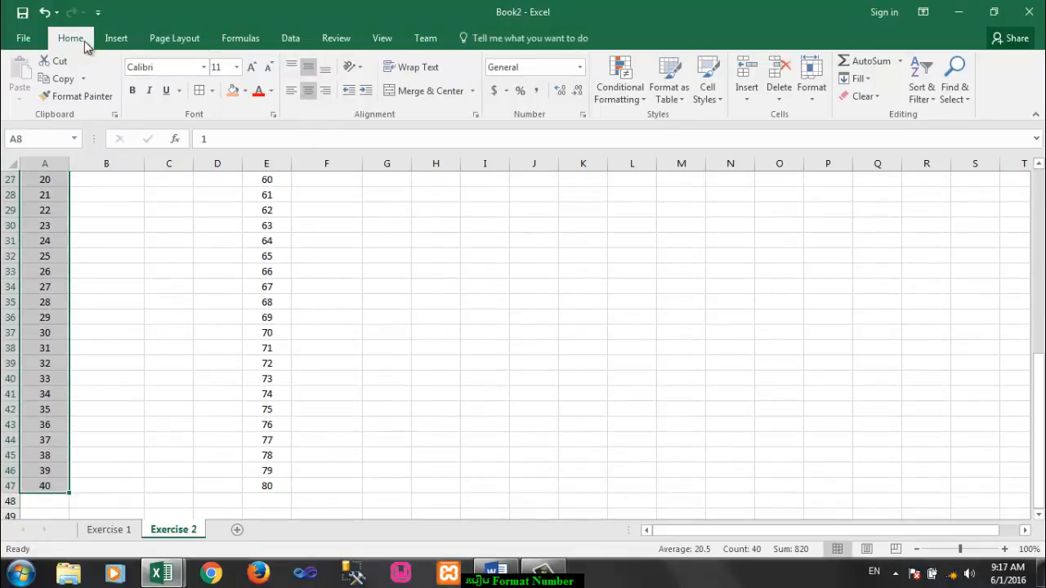
click(583, 116)
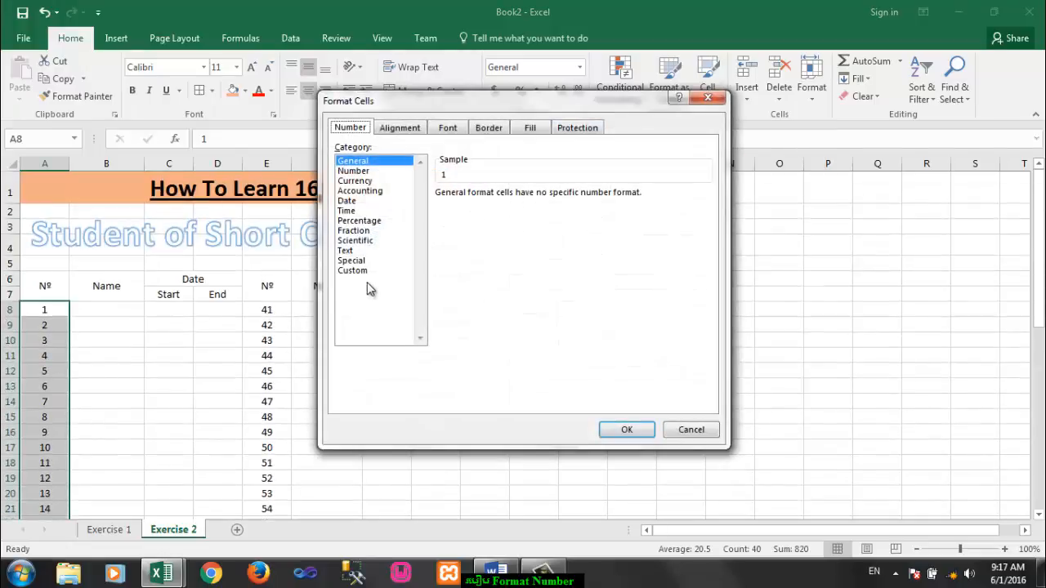
click(358, 270)
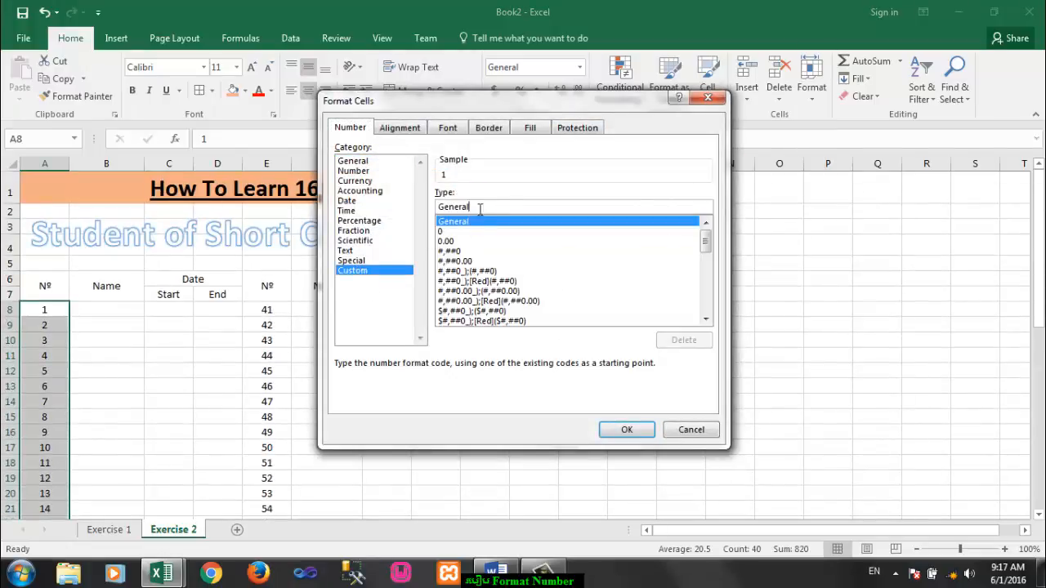
drag(489, 208, 444, 209)
click(436, 211)
double_click(439, 212)
text(000)
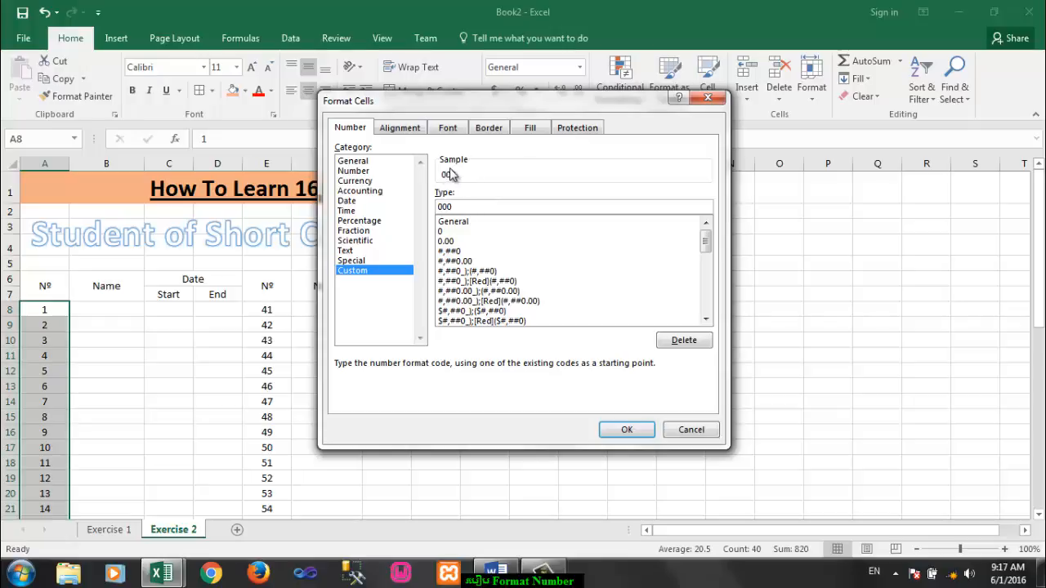
click(639, 437)
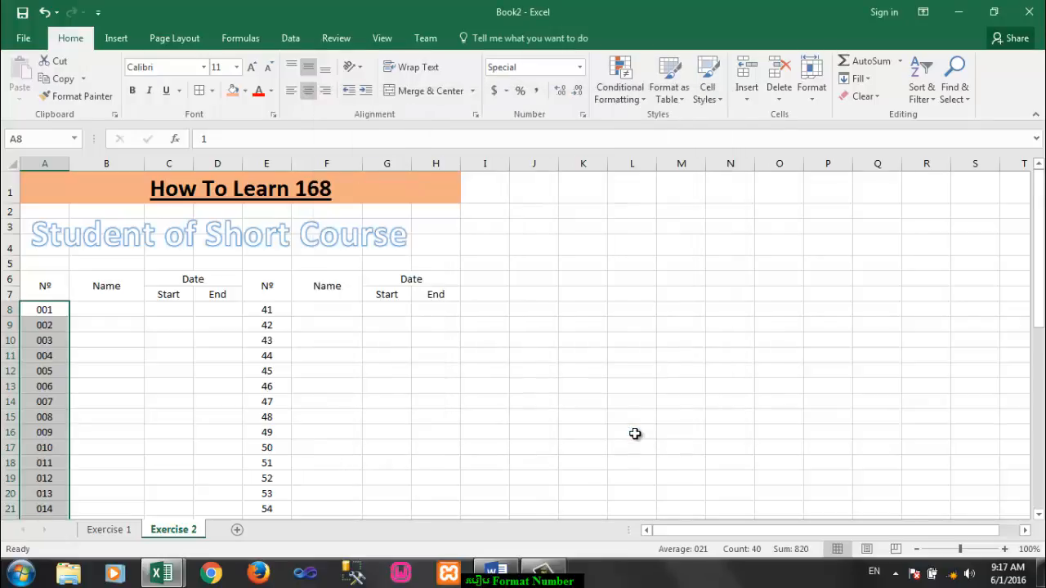
Step: Apply the custom number format 000 to the numbers in E8:E47
scroll(96, 345, down, 7)
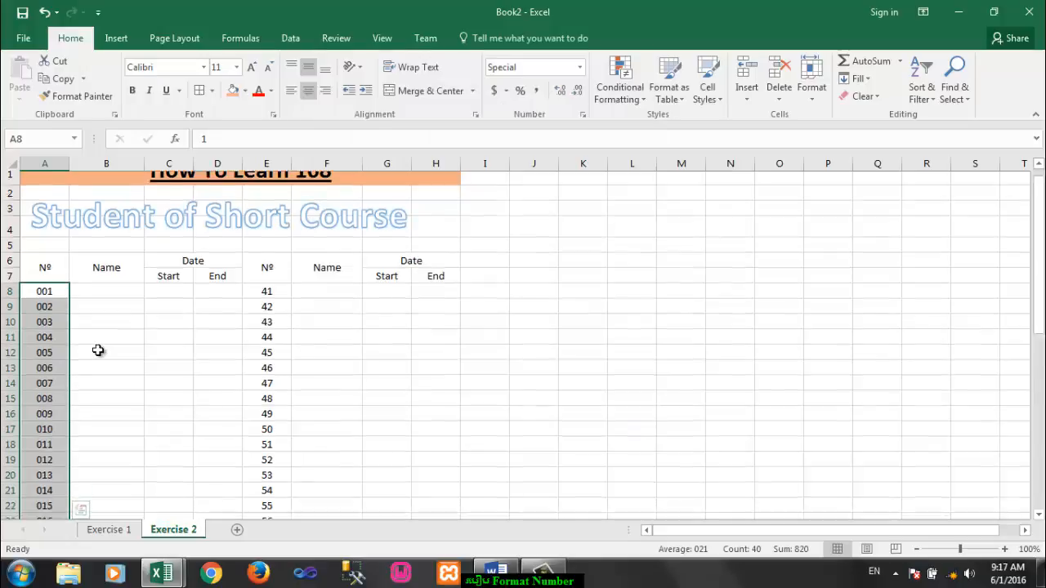
scroll(96, 345, down, 5)
scroll(94, 346, up, 12)
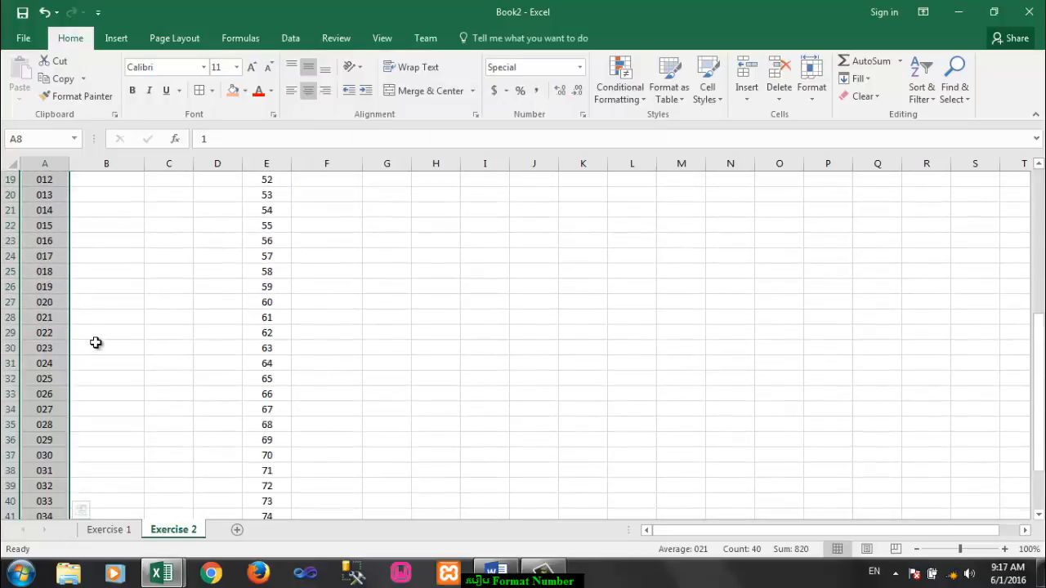
drag(258, 250, 266, 501)
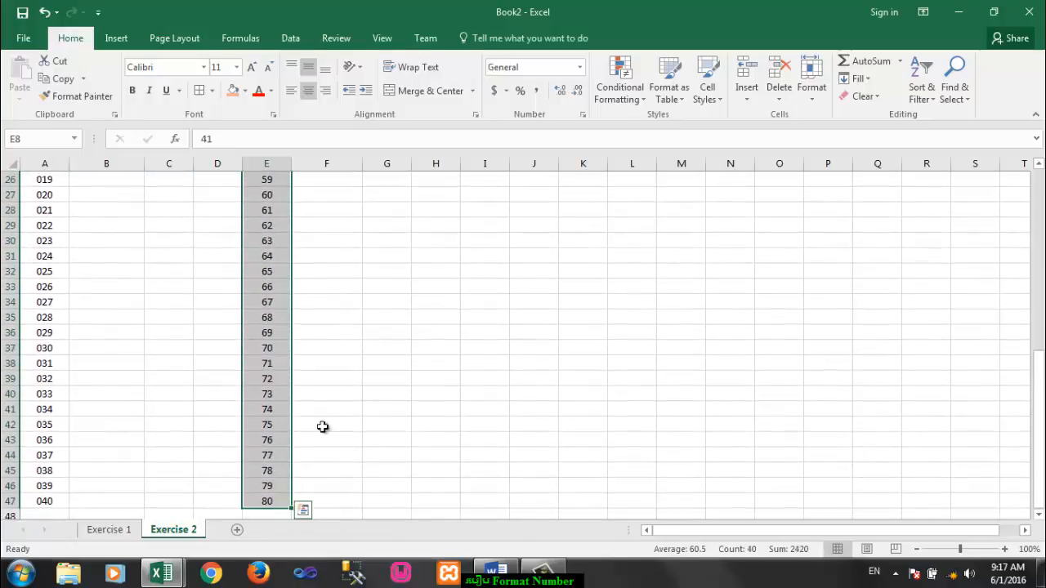
click(583, 115)
click(363, 271)
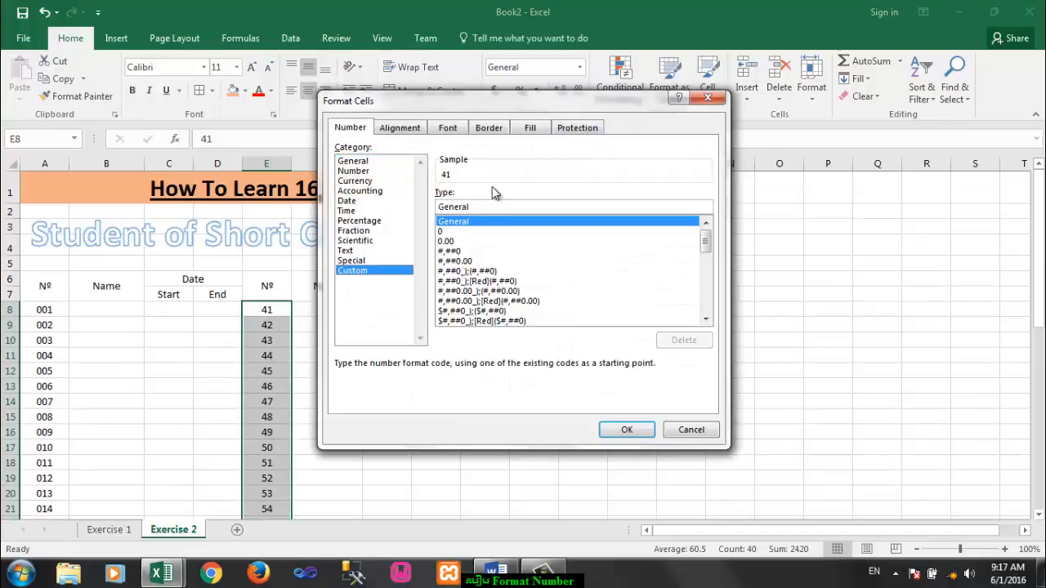
double_click(431, 210)
text(000)
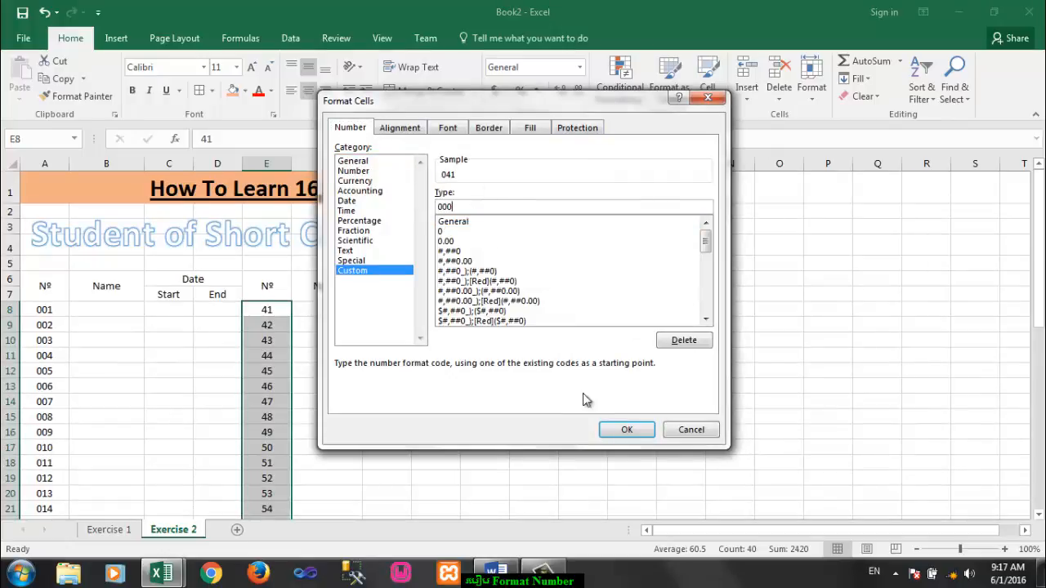
click(626, 430)
click(436, 331)
scroll(436, 331, down, 2)
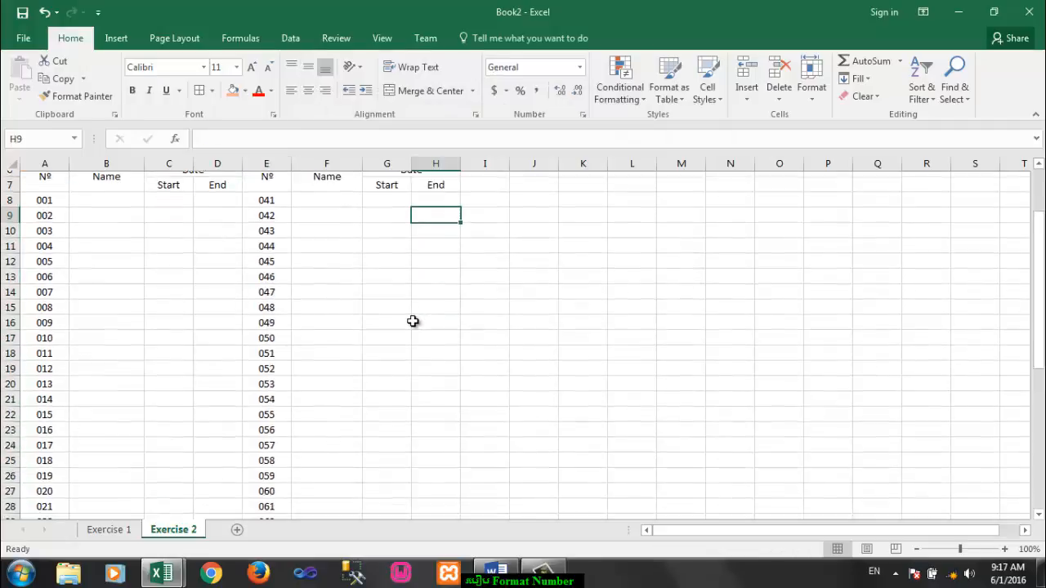
Step: Apply All Borders to the whole student table in A6:H47
scroll(138, 227, up, 1)
click(49, 223)
drag(181, 237, 372, 481)
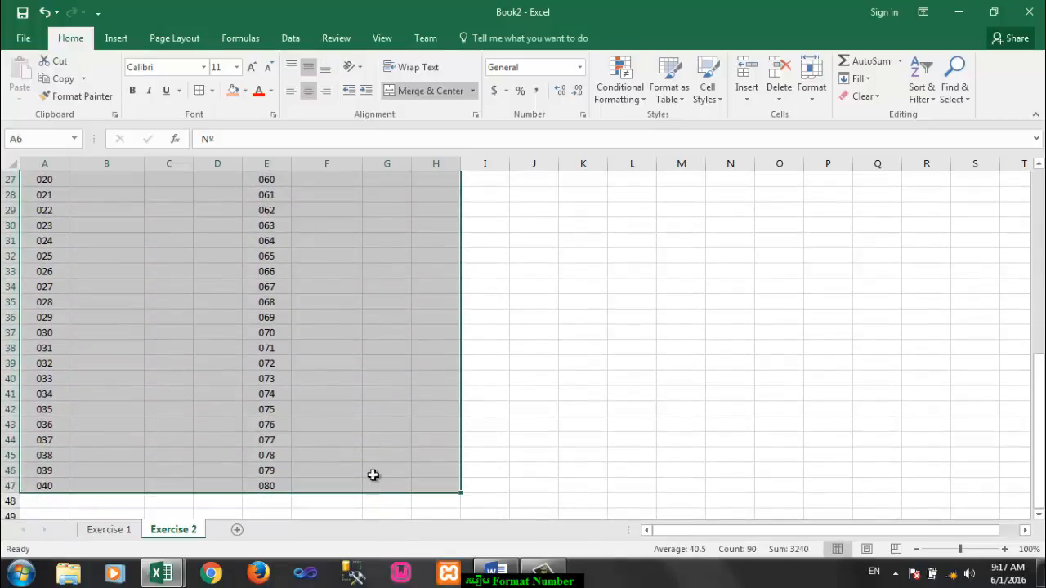
click(212, 93)
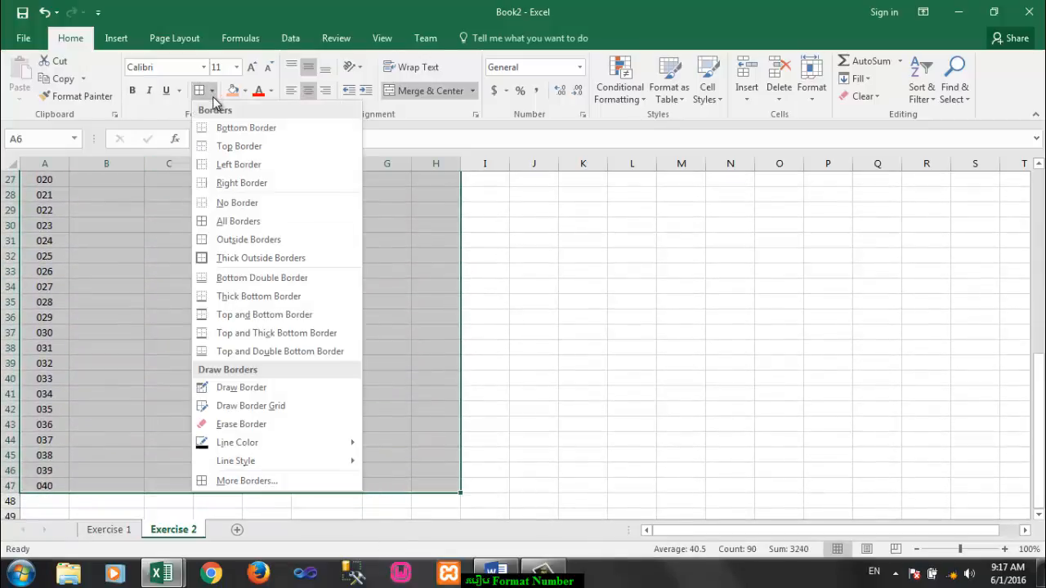
click(222, 222)
scroll(222, 222, up, 9)
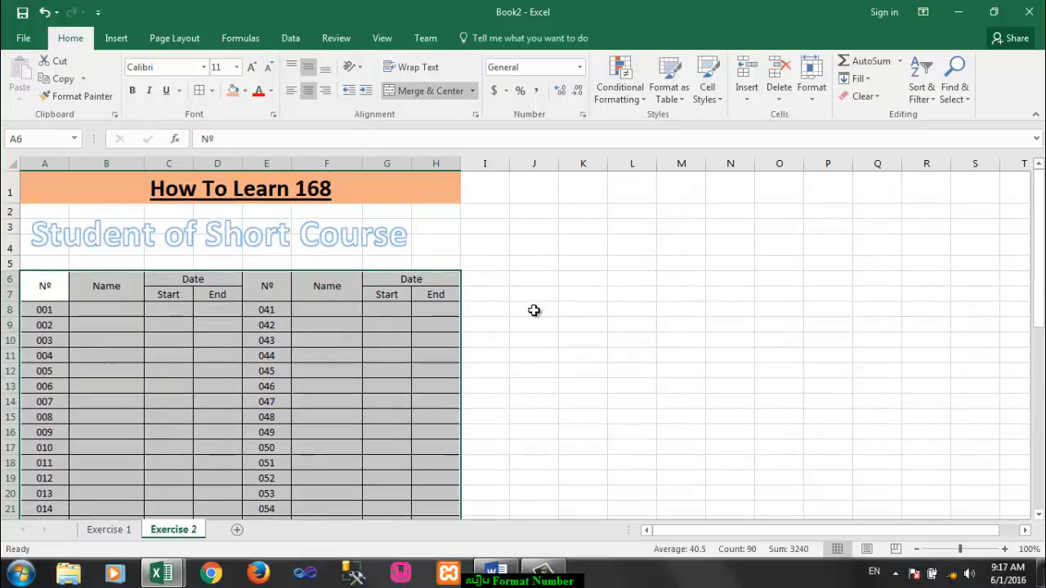
click(534, 310)
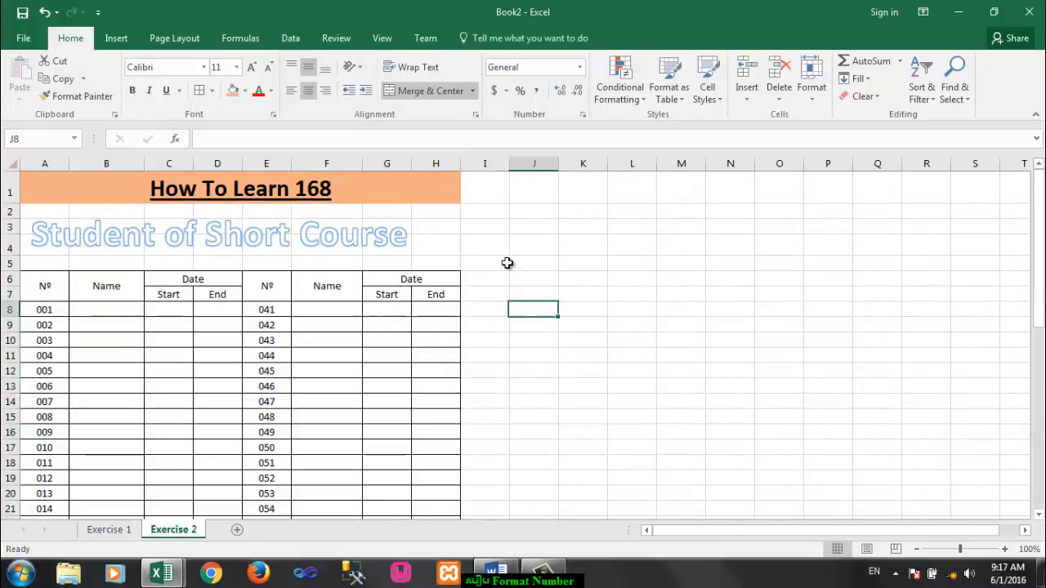
Step: Show the sheet in Page Break Preview and enlarge the view to 130%
click(896, 549)
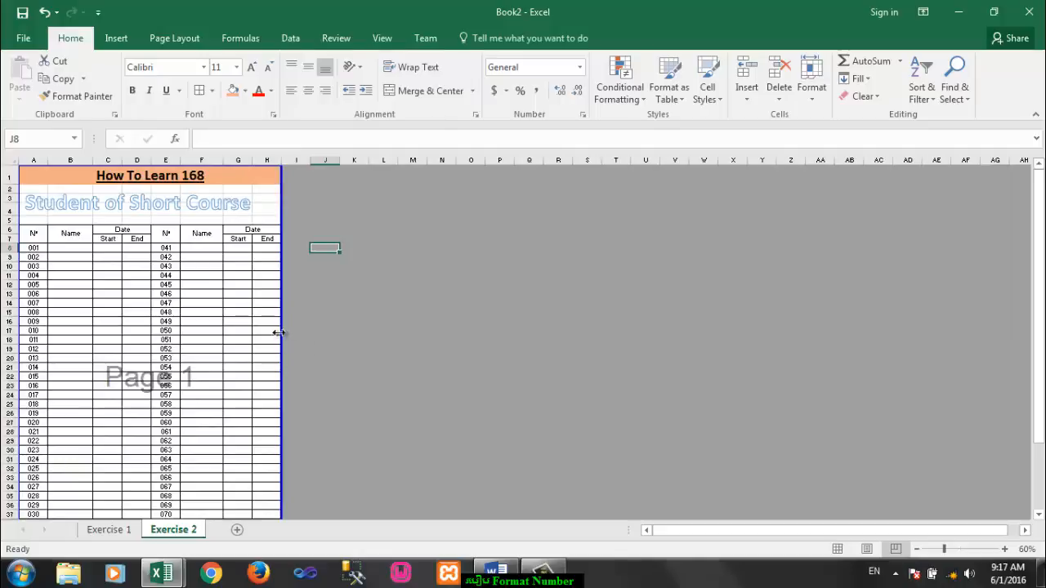
click(1006, 549)
click(1006, 549)
click(1006, 549)
click(323, 266)
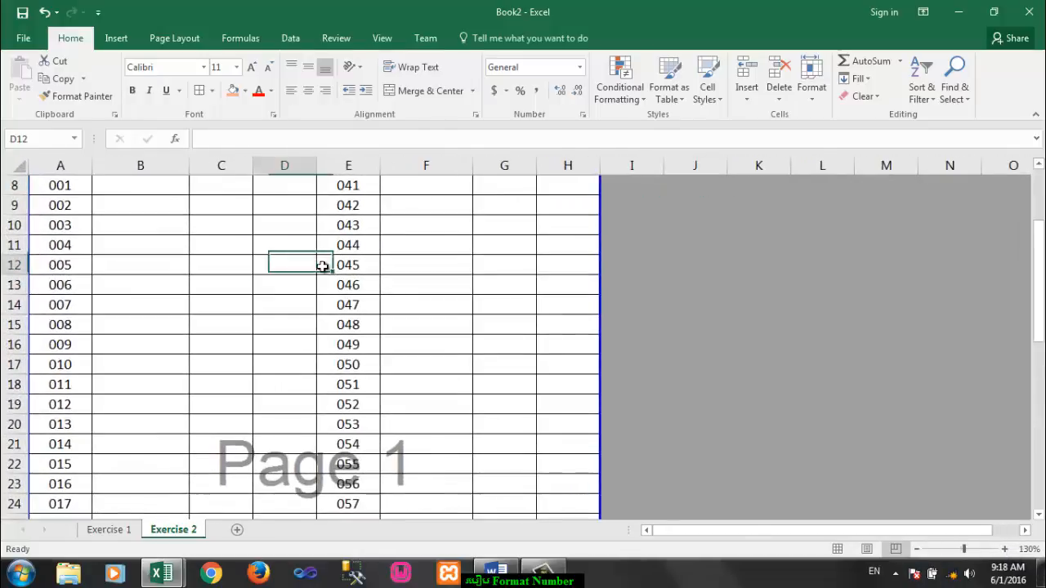
scroll(409, 302, up, 3)
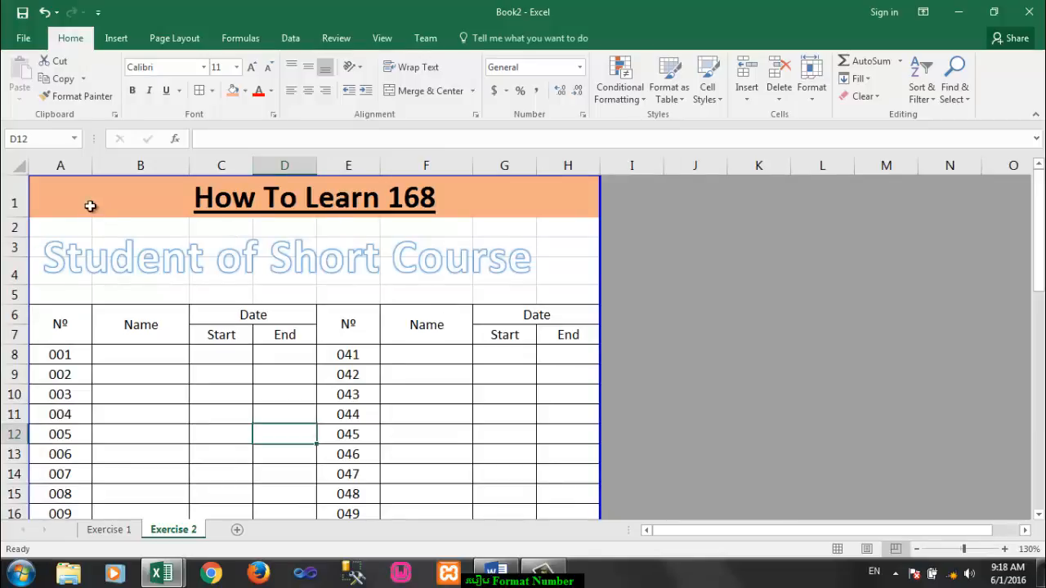
Step: Narrow the number columns A and E, widen the Name columns B and F, and save the workbook
drag(92, 170, 76, 170)
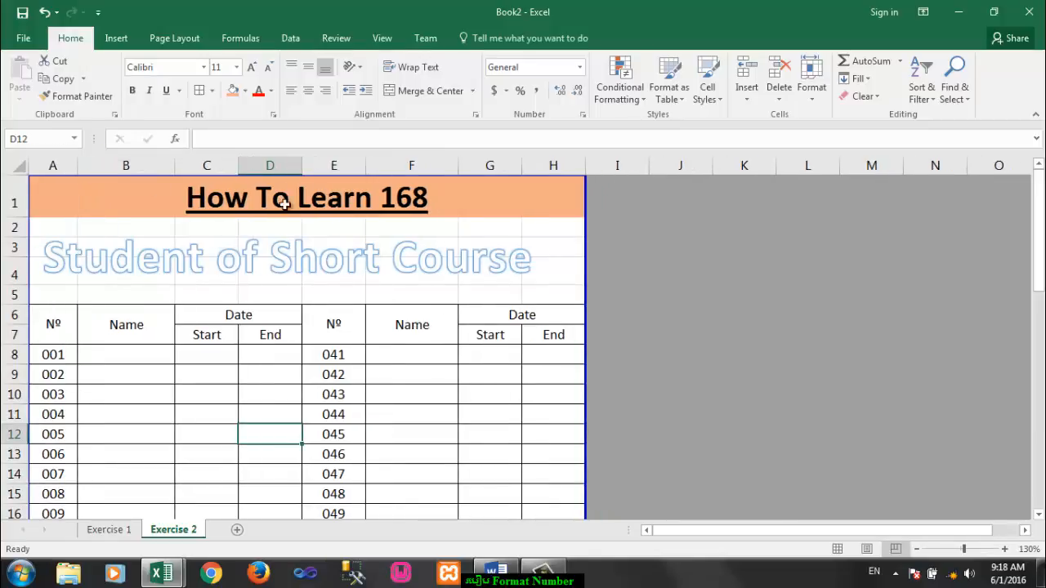
drag(365, 166, 354, 166)
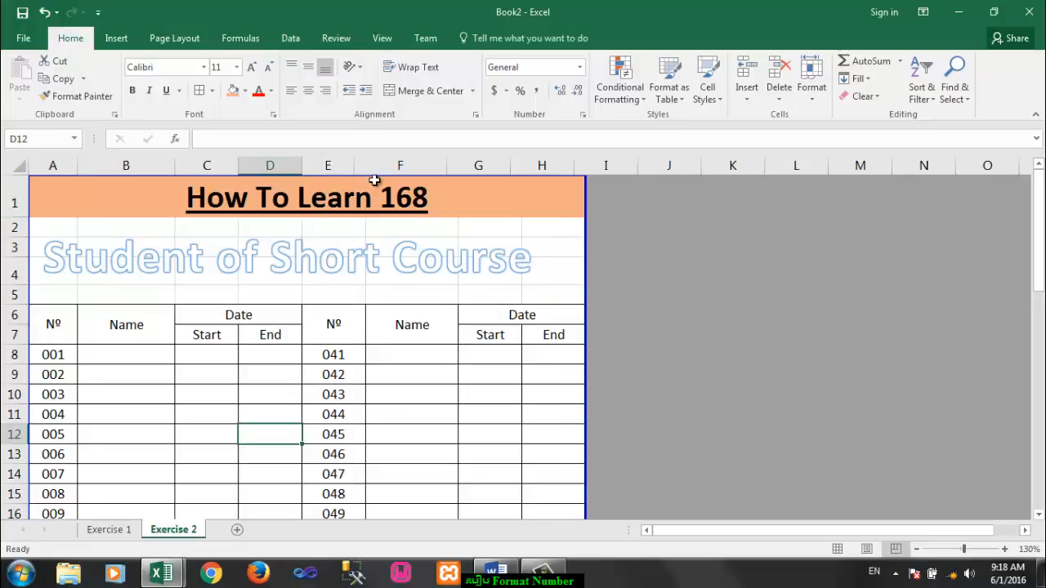
click(168, 165)
drag(173, 165, 203, 165)
drag(480, 175, 513, 164)
click(548, 390)
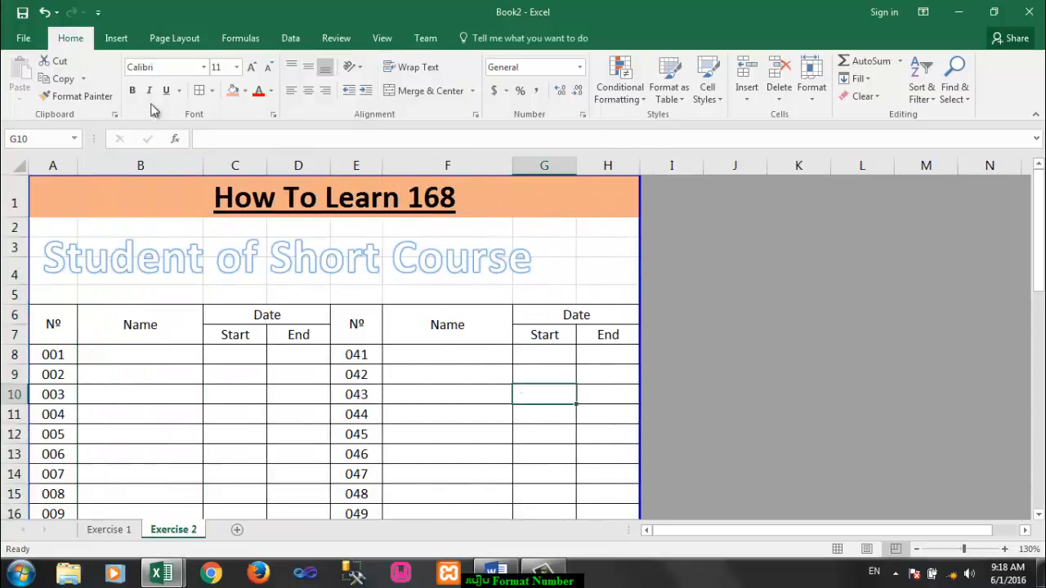
click(22, 16)
Step: Examine the print preview of the student list, then return to the sheet
click(25, 38)
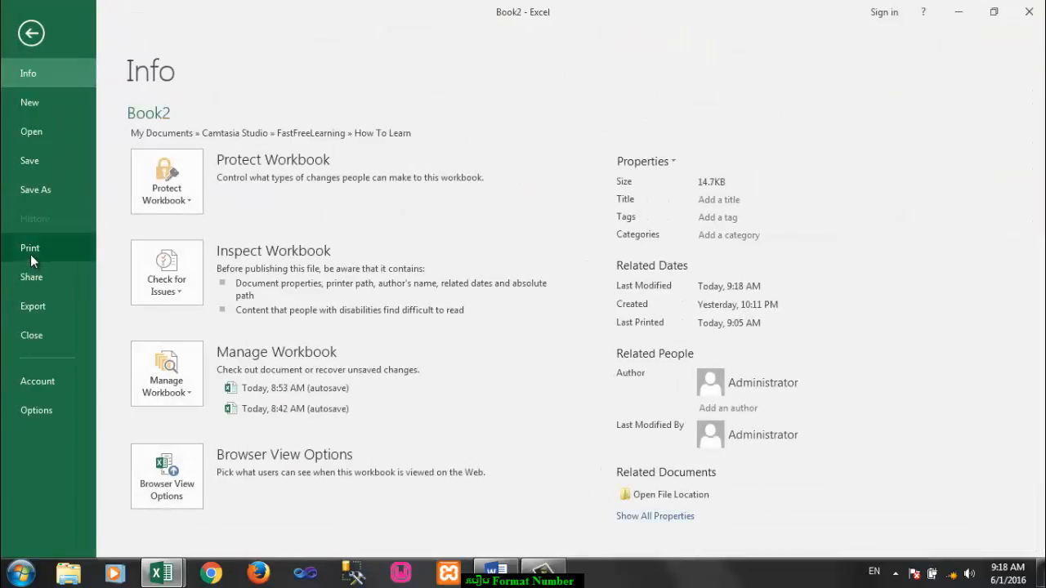
click(31, 254)
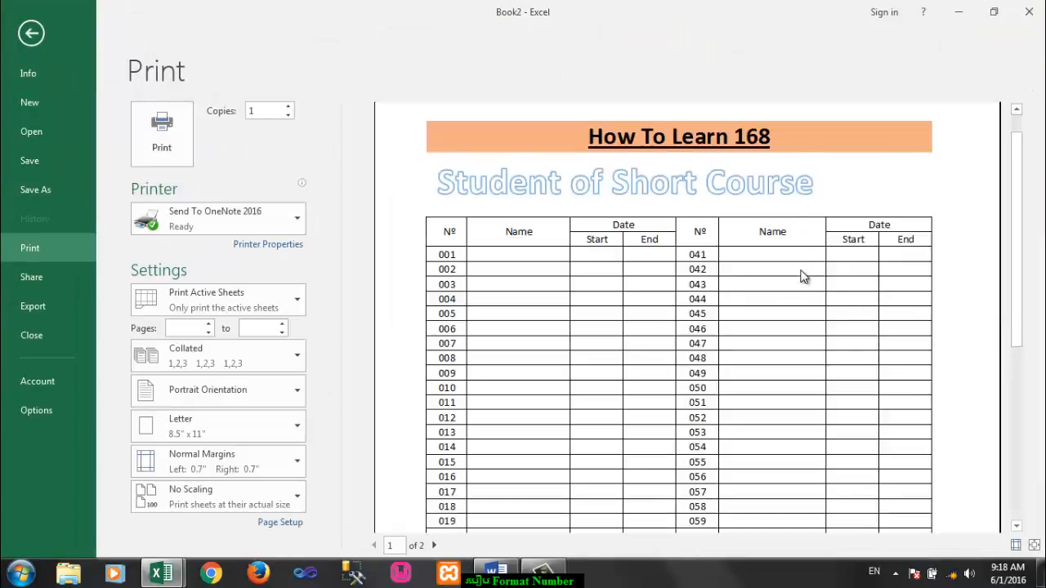
scroll(804, 278, down, 5)
scroll(798, 265, up, 1)
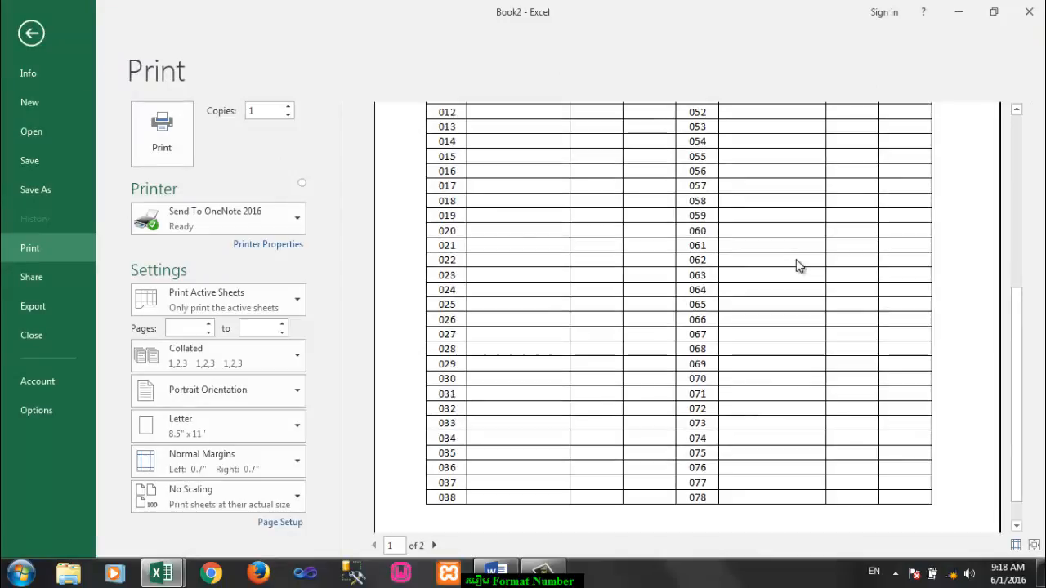
scroll(798, 266, up, 4)
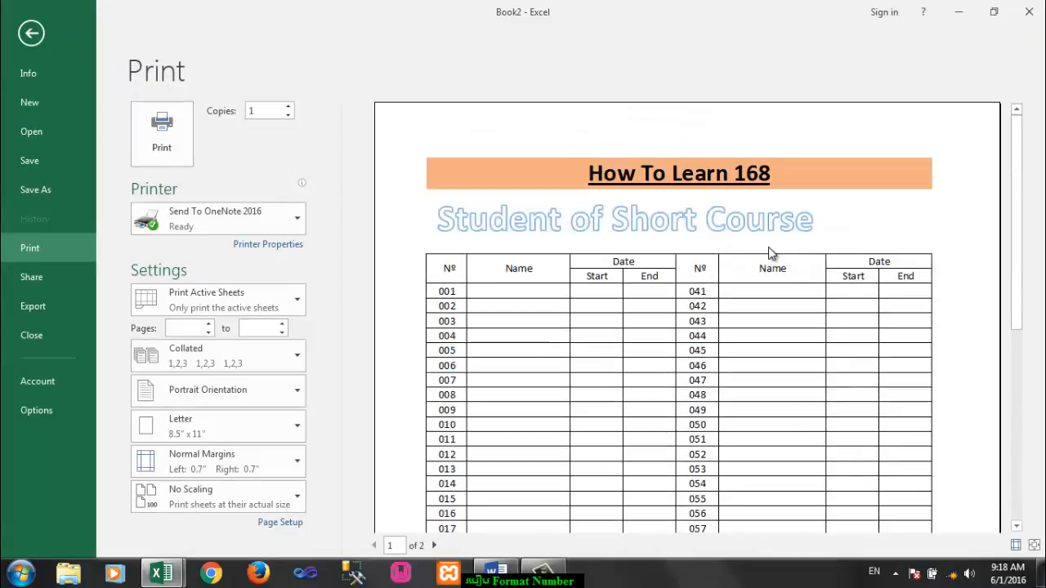
scroll(790, 294, down, 2)
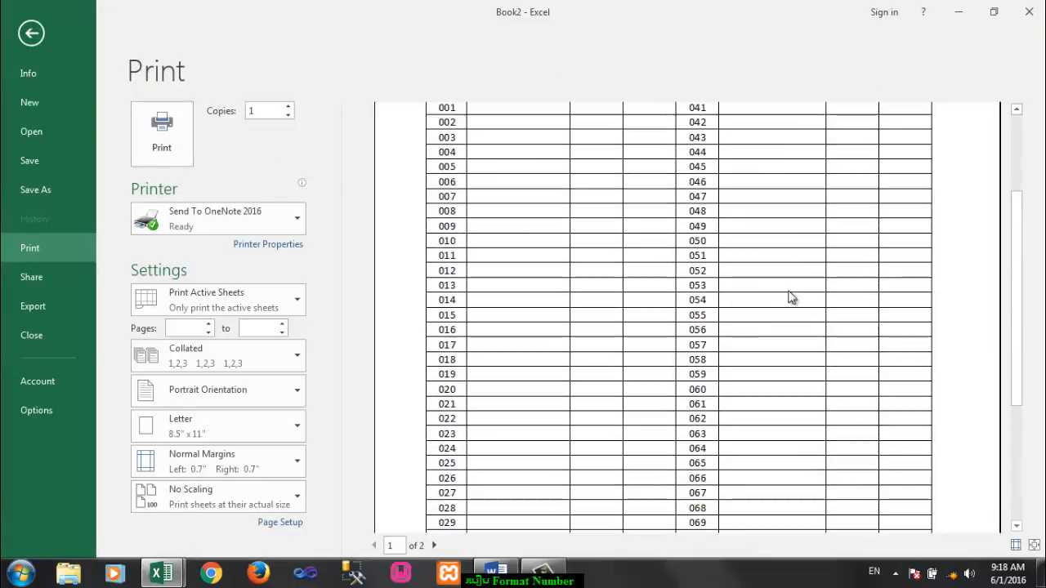
scroll(789, 297, up, 2)
click(31, 33)
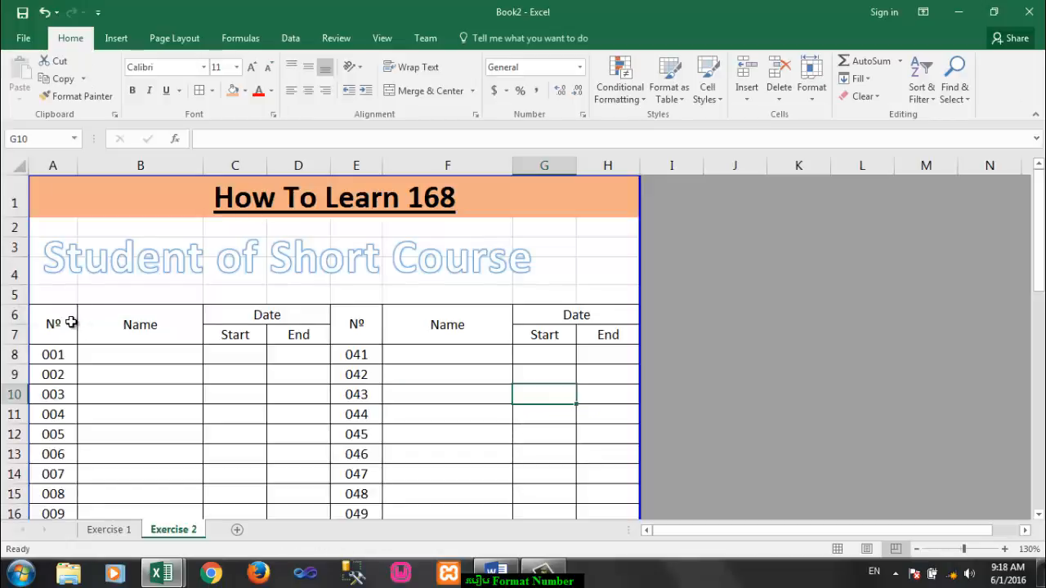
Step: Fill the header block A6:H7 with the same light orange as the title row
drag(71, 323, 556, 329)
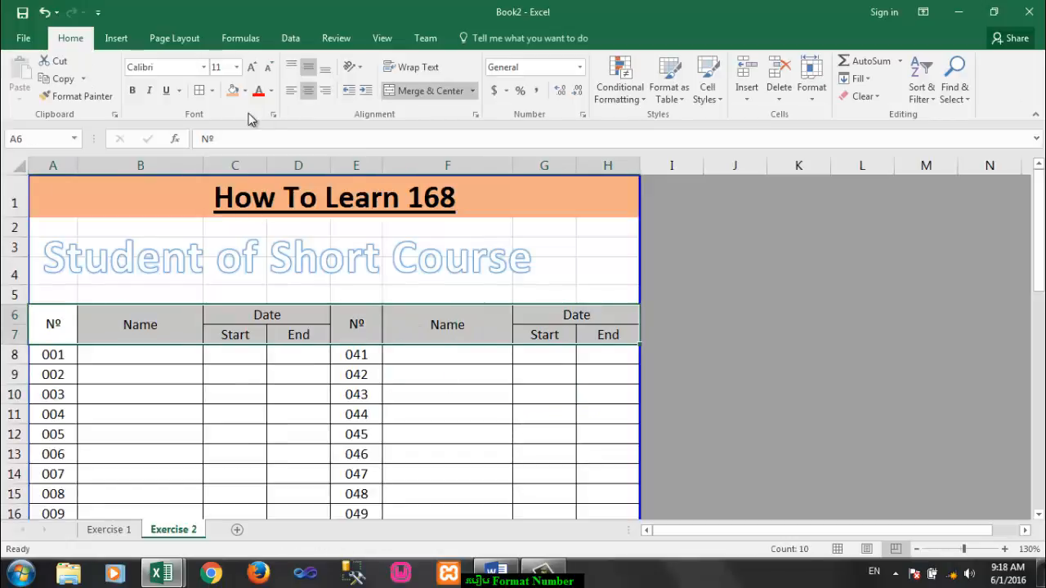
click(234, 91)
click(433, 414)
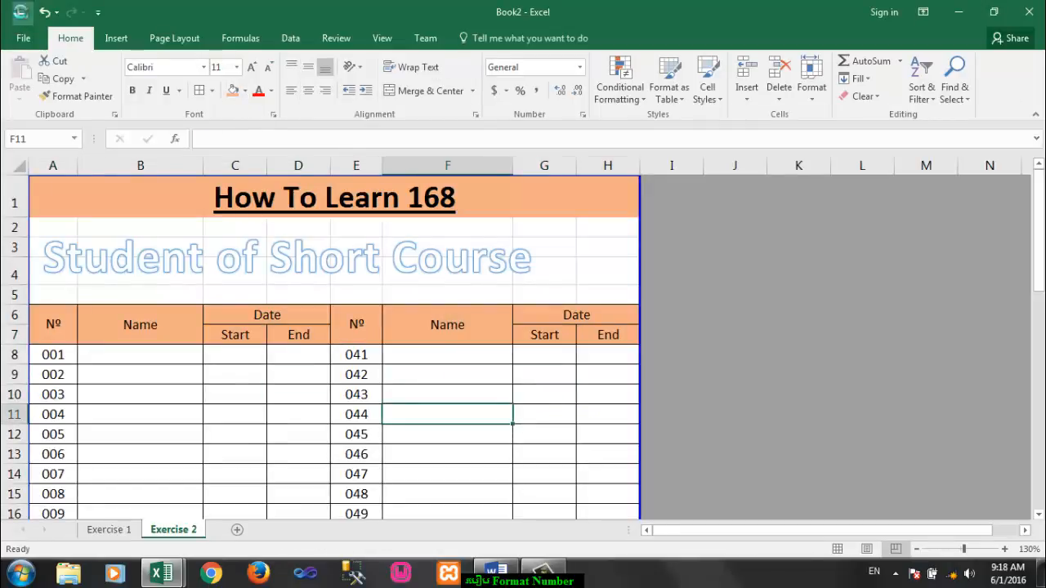
click(446, 377)
Step: Review the finished table and check the custom number format 000 on cells A8:A22
scroll(452, 377, down, 5)
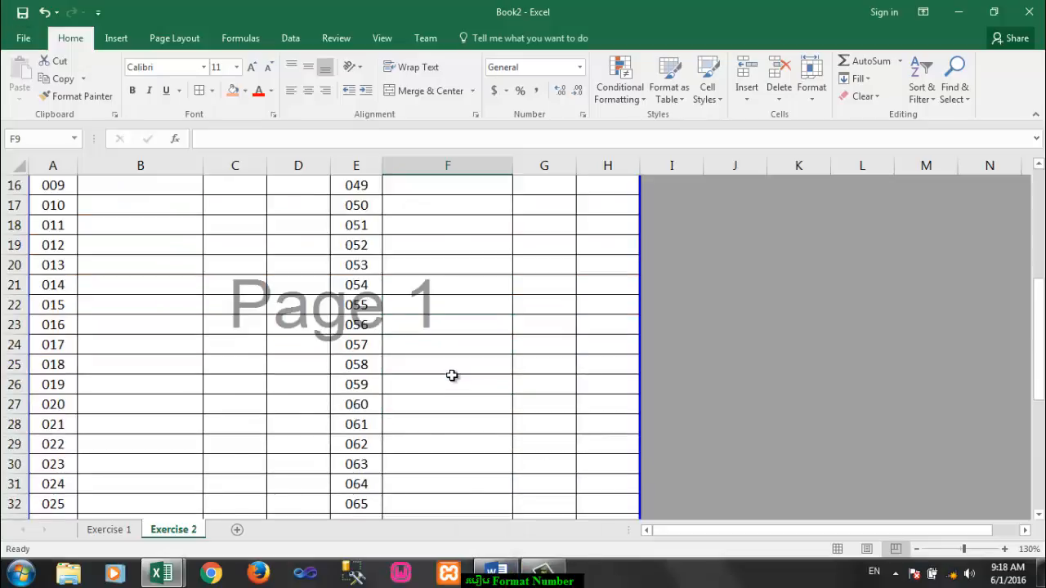
scroll(452, 375, up, 5)
scroll(452, 375, down, 2)
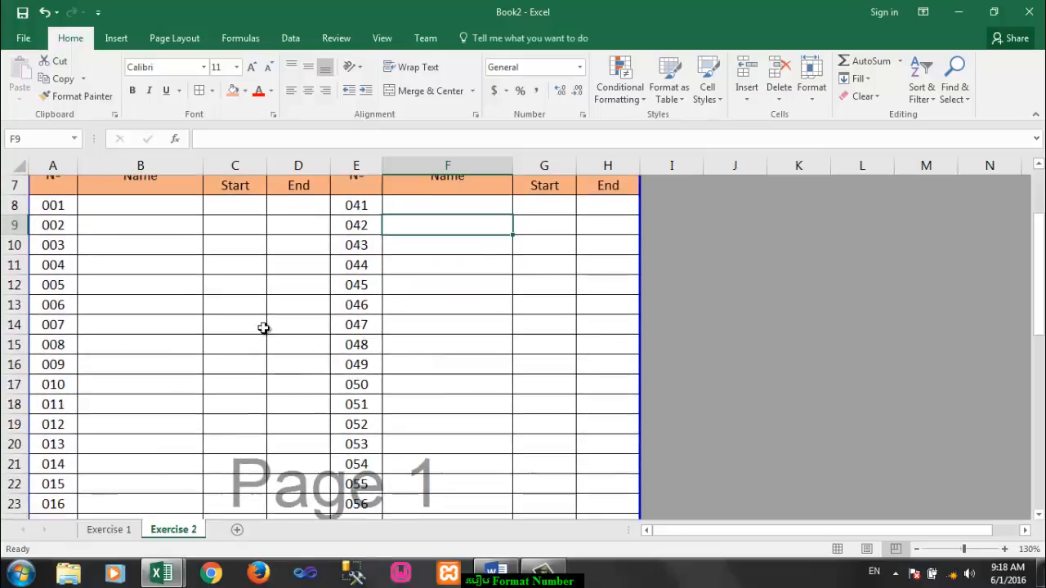
drag(49, 205, 39, 474)
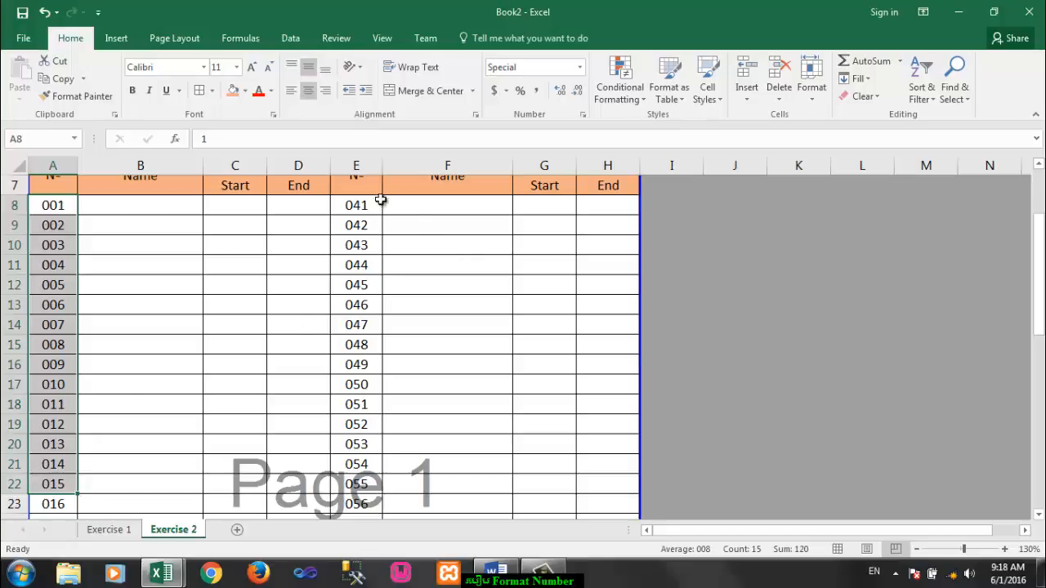
click(584, 115)
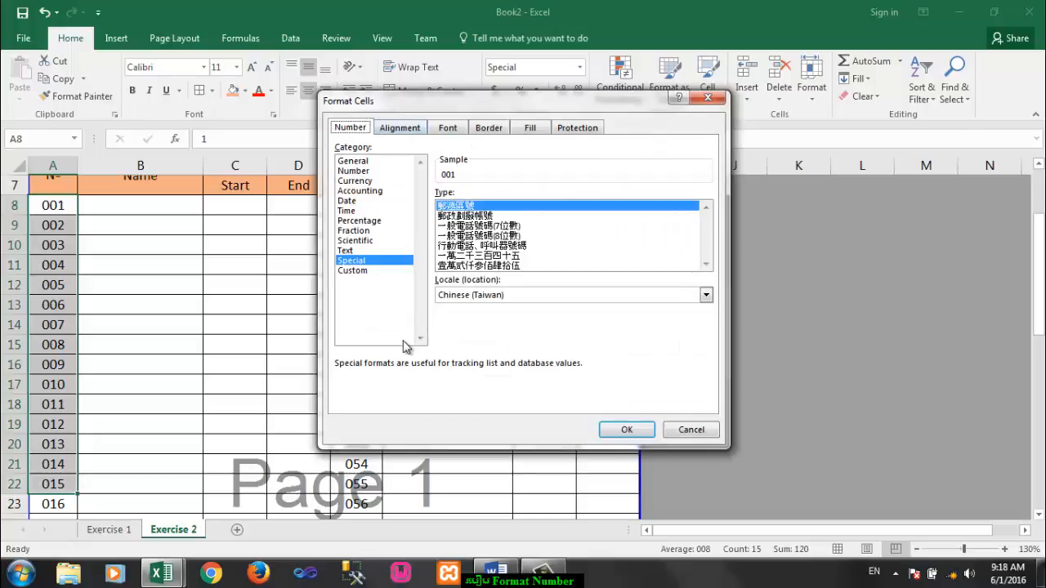
click(397, 269)
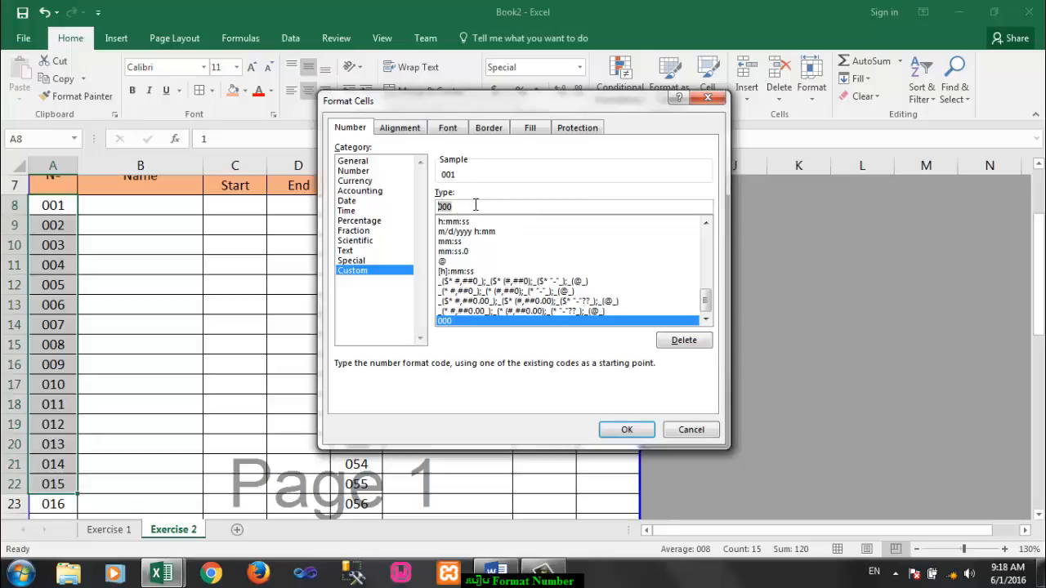
click(626, 430)
click(250, 298)
Step: Switch to the Word document and view the closing thank-you and subscribe text
click(497, 572)
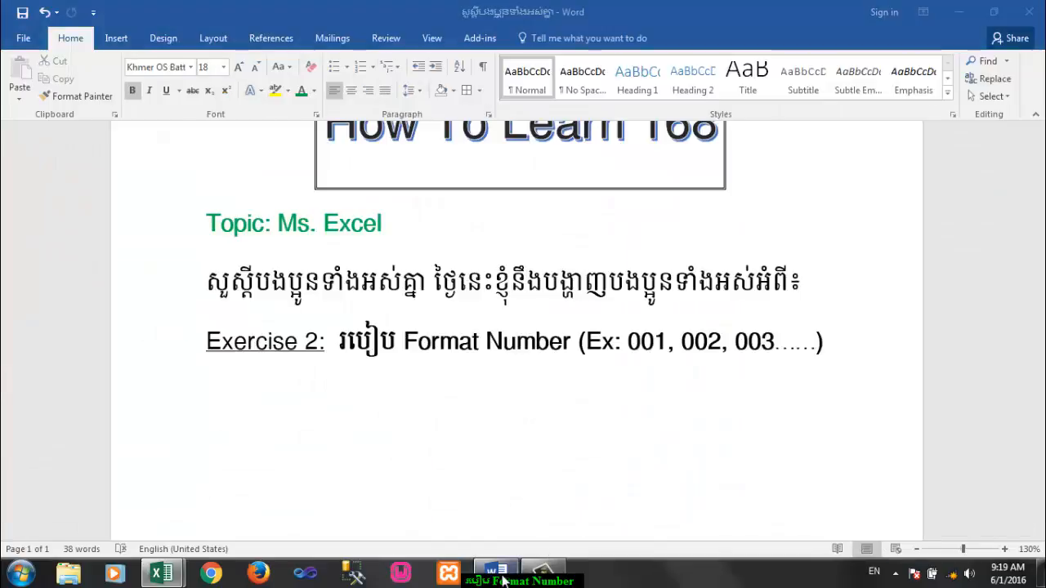
scroll(490, 351, down, 2)
scroll(497, 284, down, 5)
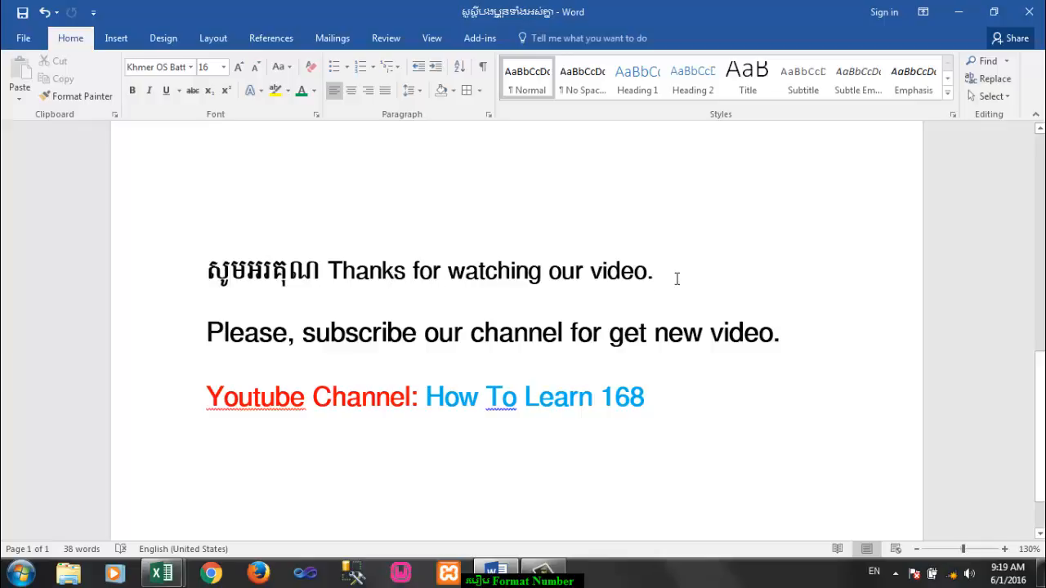
scroll(676, 279, down, 2)
click(202, 263)
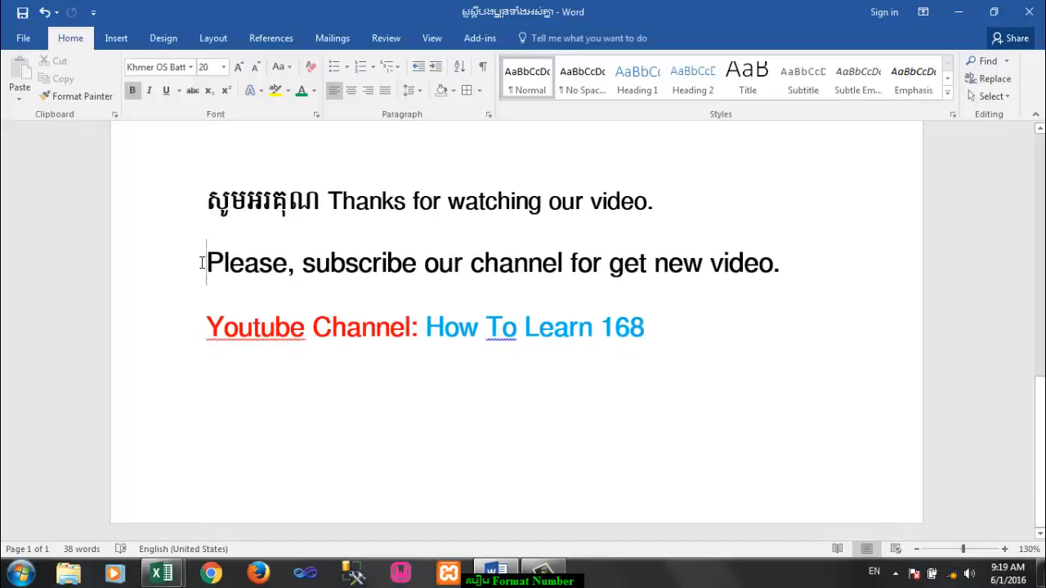